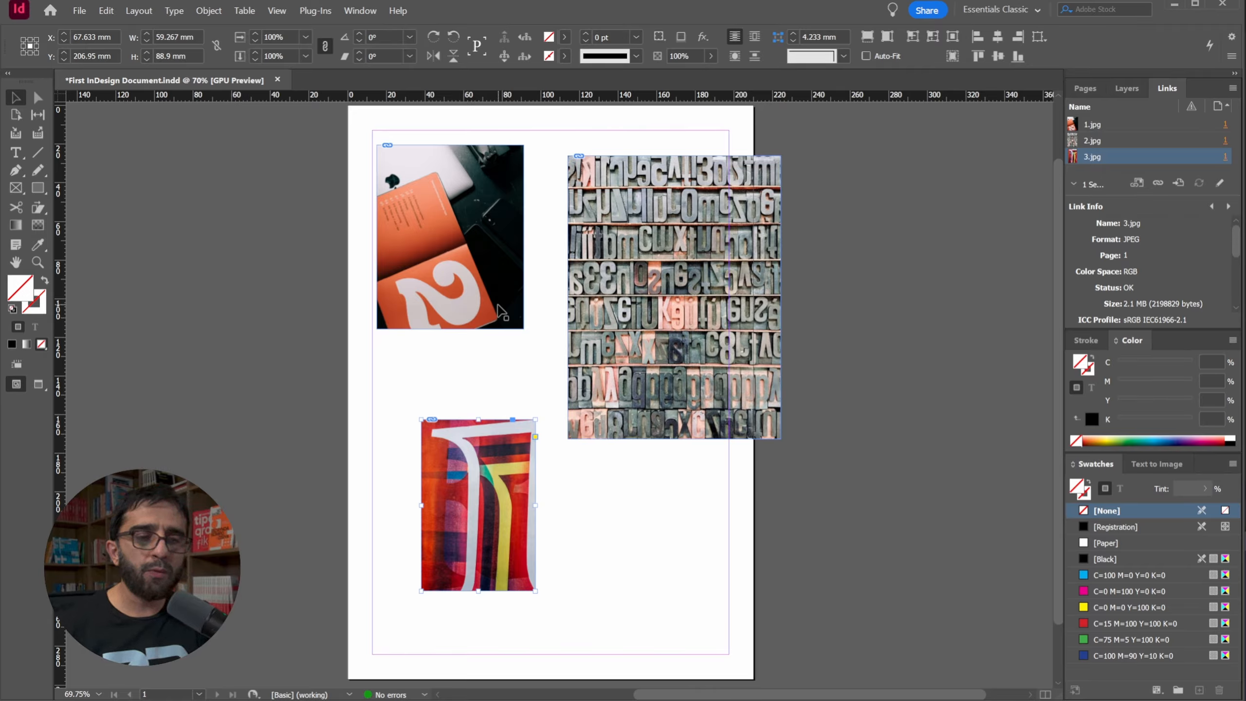
Step: Delete all three placed images from the page
{"action": "left_click_drag", "start_coordinate": [358, 222], "coordinate": [655, 456]}
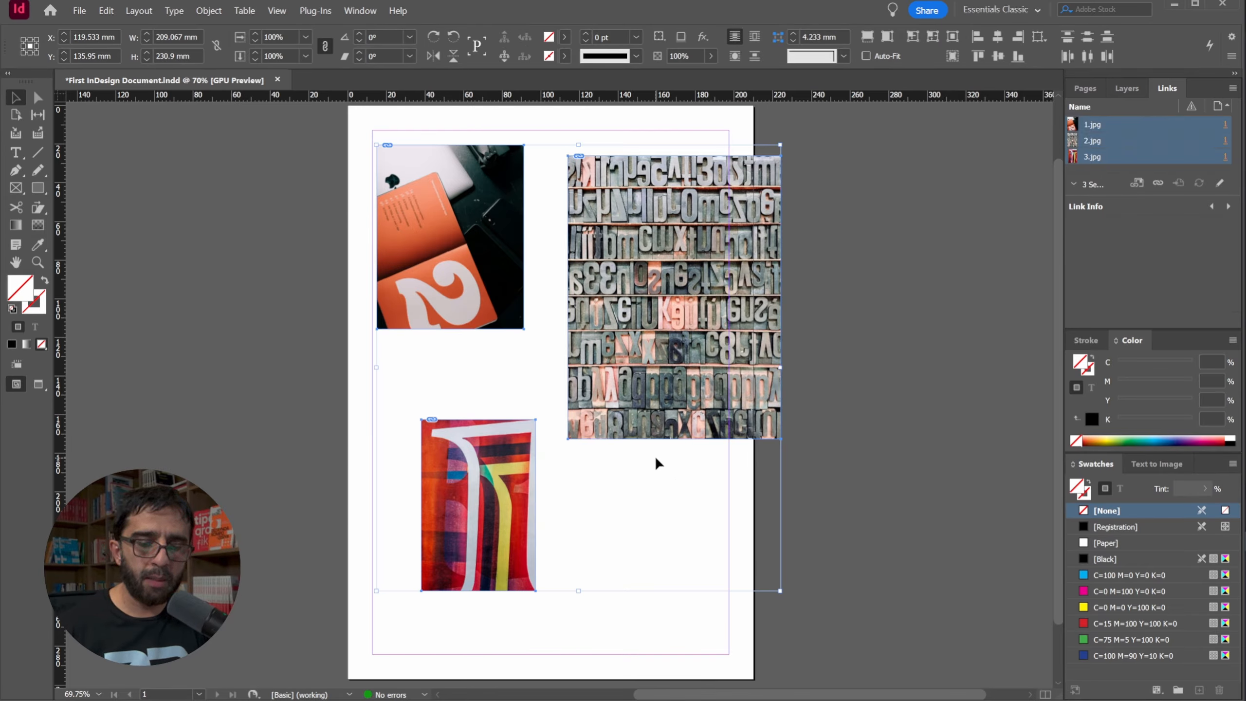
{"action": "key", "text": "Delete"}
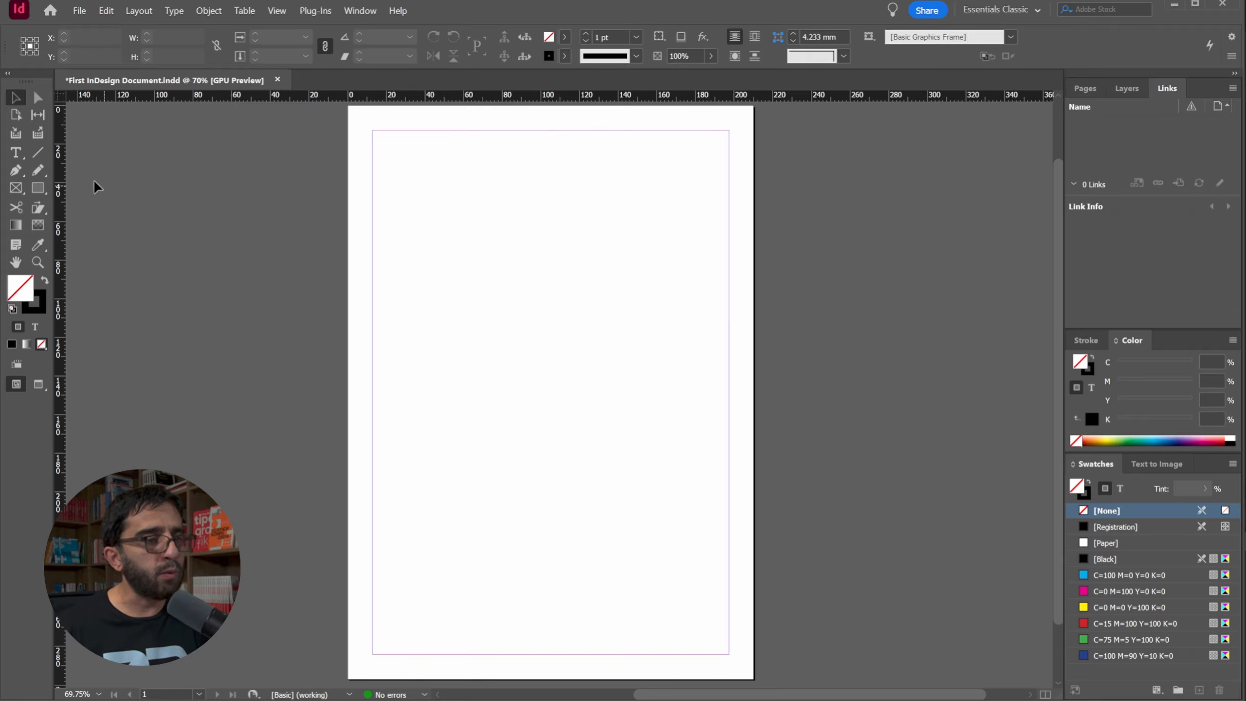
Step: Draw a black-filled rectangle without stroke across the upper margin area, about 184 mm wide and extended to about 150 mm tall
{"action": "left_click", "coordinate": [44, 187]}
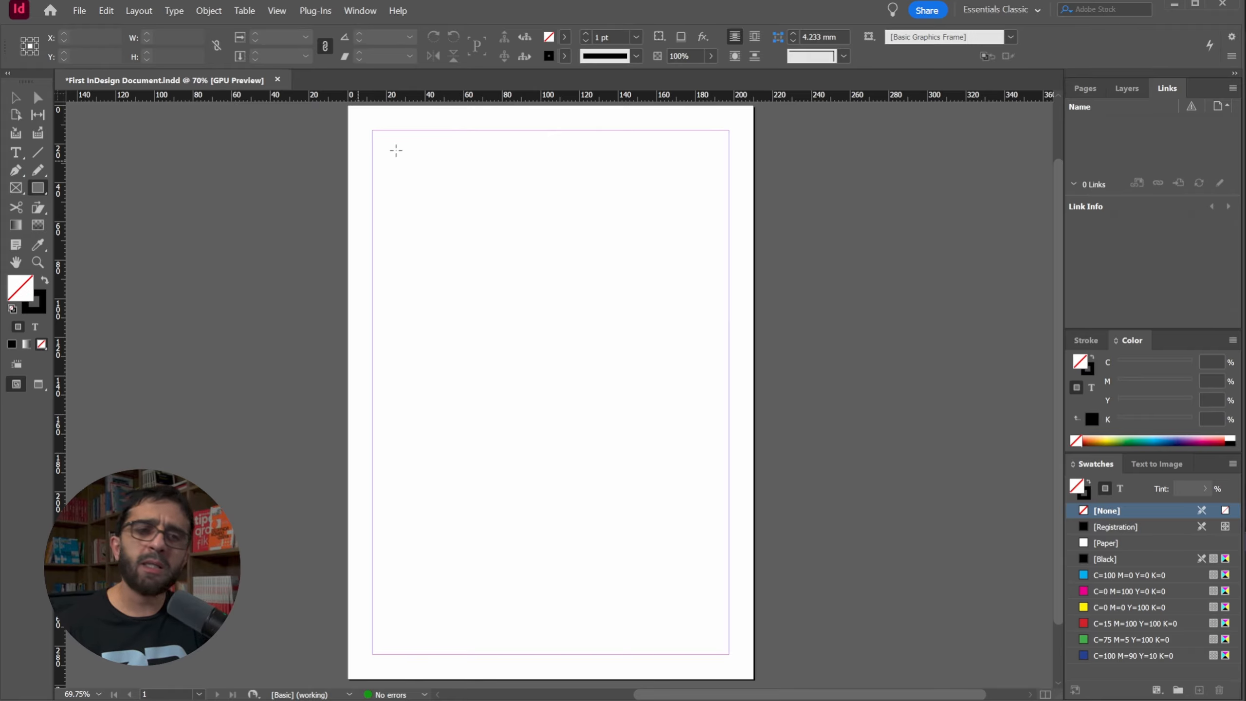
{"action": "mouse_move", "coordinate": [373, 130]}
{"action": "left_mouse_down"}
{"action": "mouse_move", "coordinate": [458, 253]}
{"action": "mouse_move", "coordinate": [682, 356]}
{"action": "mouse_move", "coordinate": [729, 365]}
{"action": "left_mouse_up"}
{"action": "key", "text": "shift+x"}
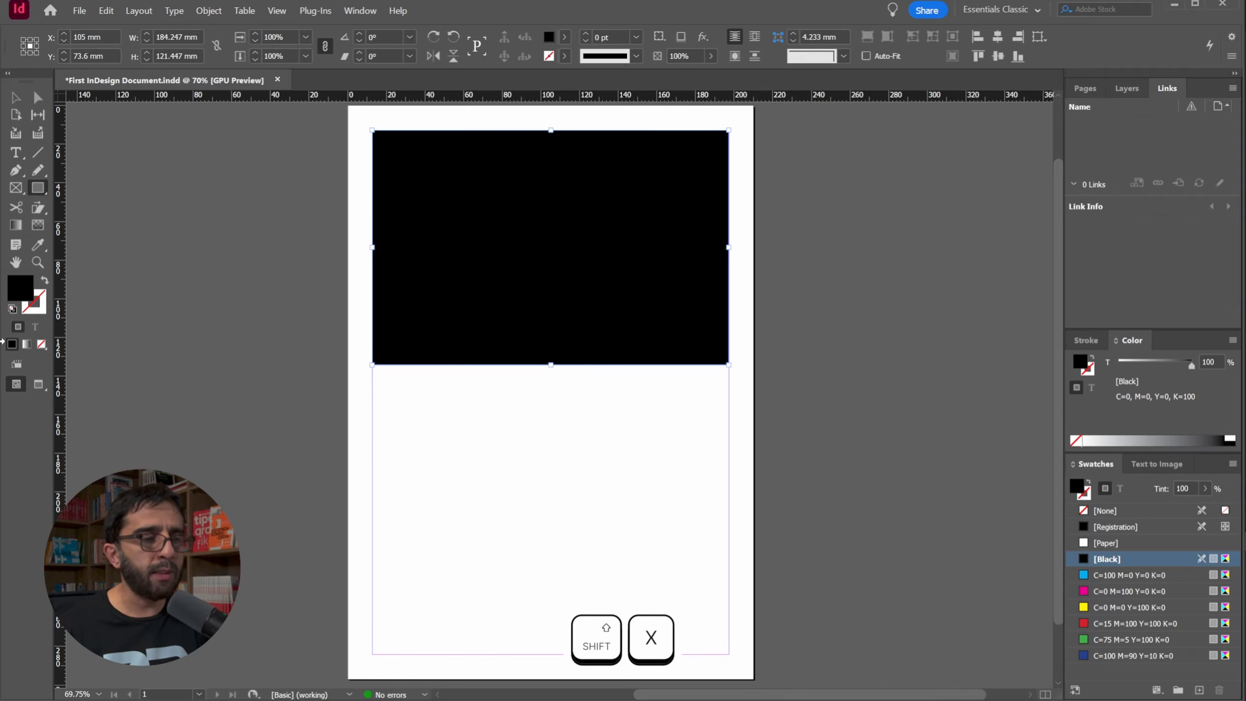
{"action": "key", "text": "v"}
{"action": "left_click_drag", "start_coordinate": [780, 271], "coordinate": [551, 418]}
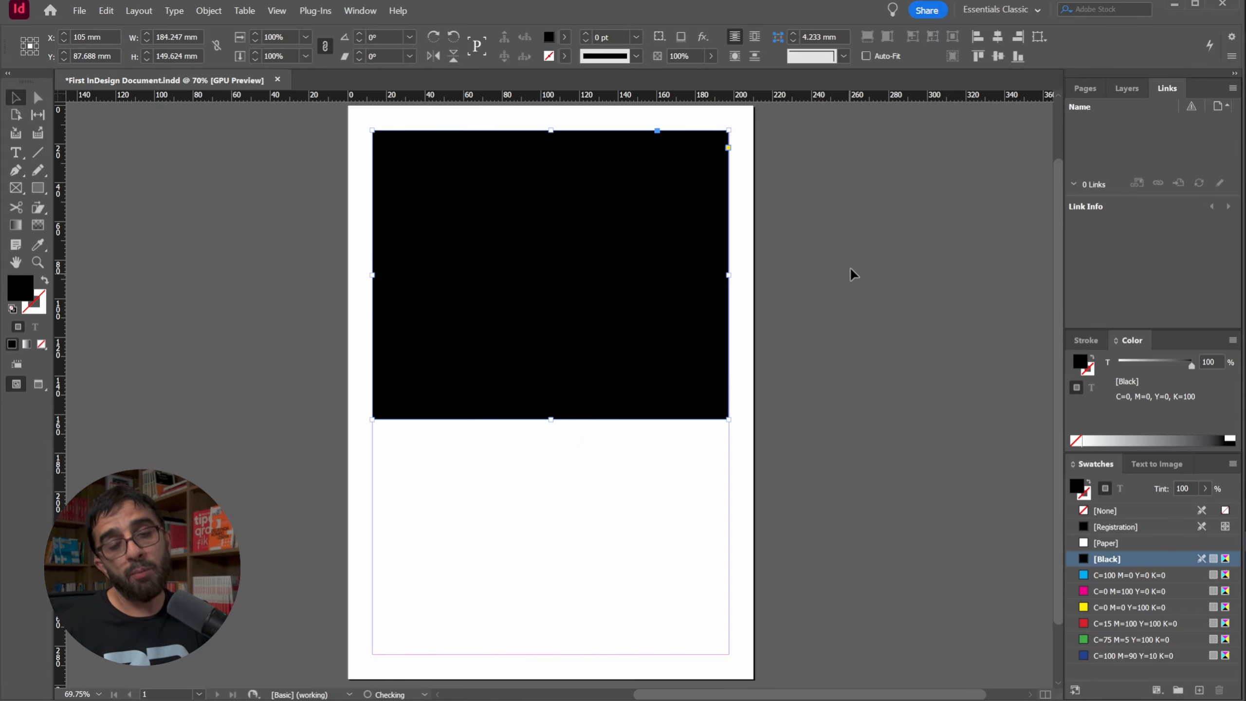
{"action": "left_click", "coordinate": [851, 273]}
Step: Duplicate the black rectangle below the original and shrink the copy to about 79 by 113 mm in the page's lower-left margin corner
{"action": "left_click_drag", "start_coordinate": [522, 301], "coordinate": [509, 531]}
{"action": "left_click_drag", "start_coordinate": [728, 366], "coordinate": [523, 435]}
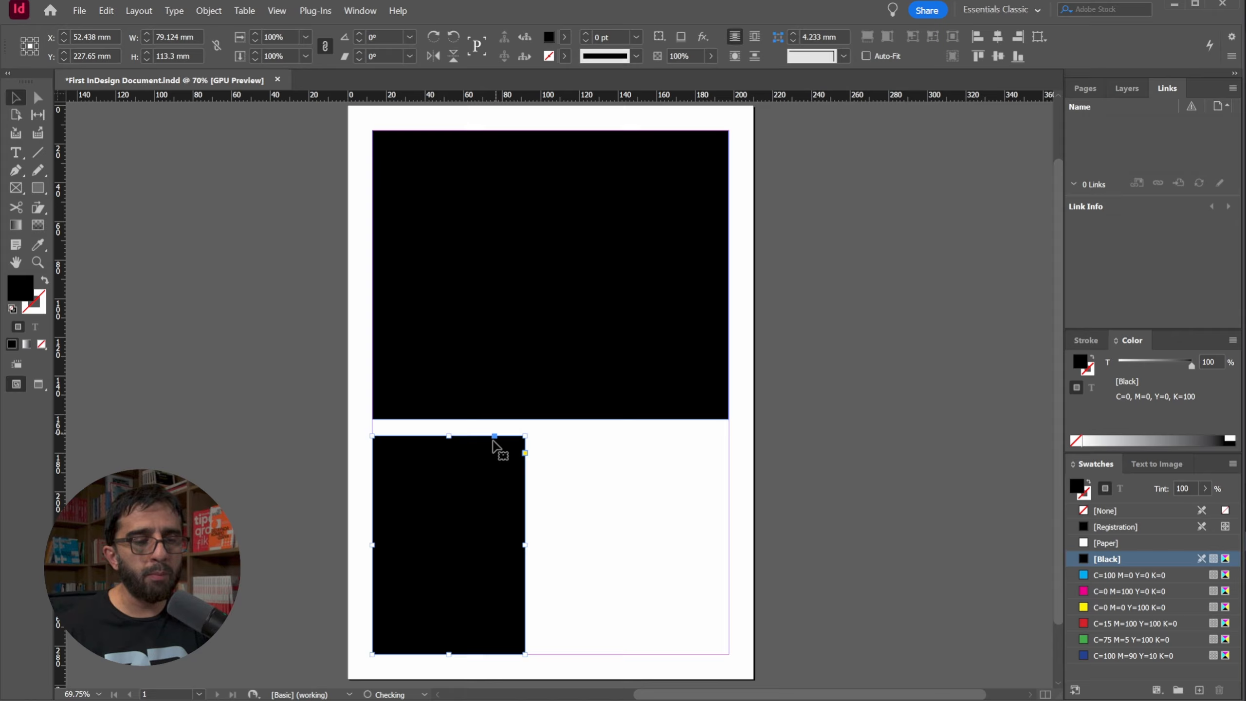
{"action": "left_click", "coordinate": [611, 490]}
Step: Duplicate the small rectangle beside itself and widen both to about 87 mm each so the pair spans the margins
{"action": "left_click_drag", "start_coordinate": [495, 488], "coordinate": [662, 483]}
{"action": "left_click_drag", "start_coordinate": [201, 523], "coordinate": [201, 524]}
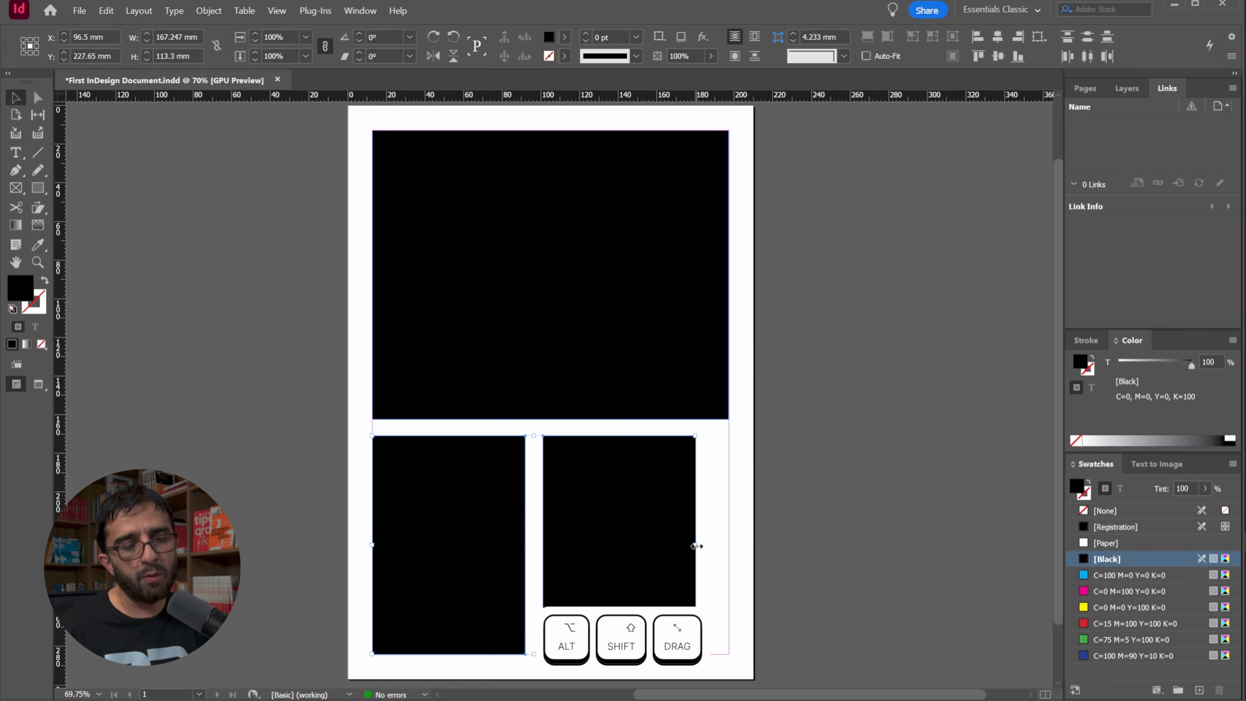
{"action": "left_click_drag", "start_coordinate": [697, 544], "coordinate": [730, 540]}
{"action": "left_click", "coordinate": [804, 426]}
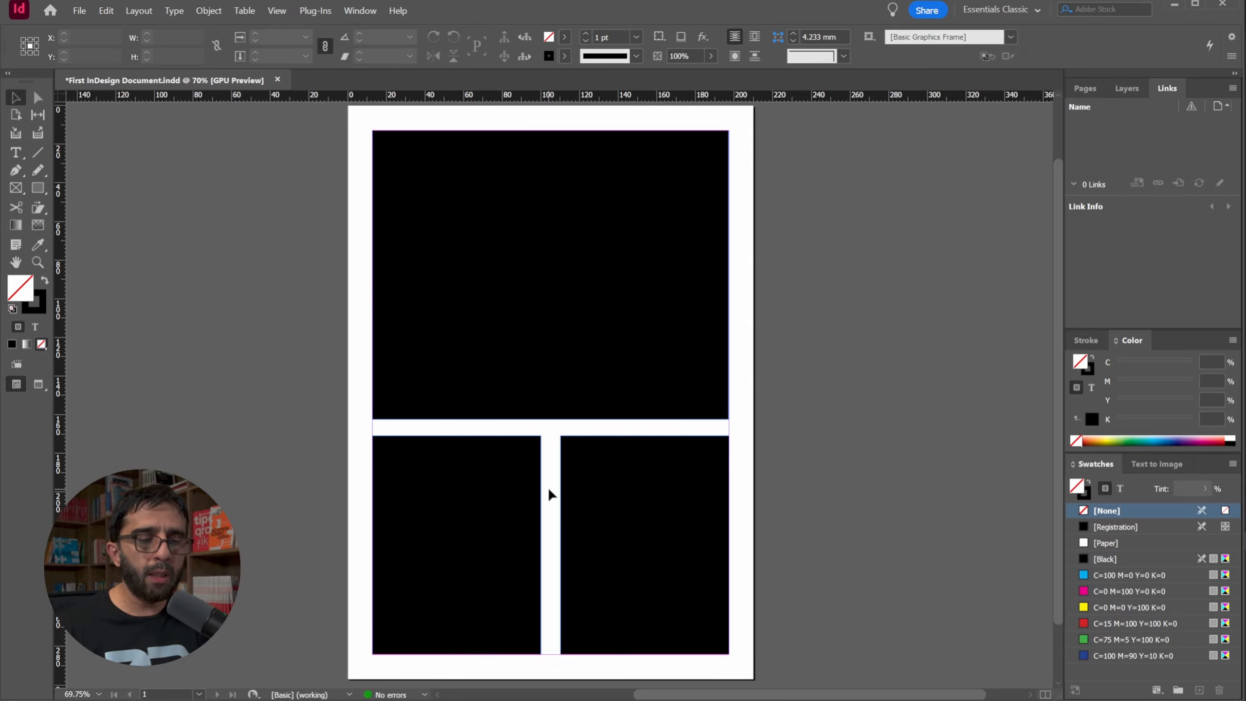
Step: Raise the large rectangle's lower edge slightly to widen the gap above the two small rectangles
{"action": "left_click", "coordinate": [550, 415]}
{"action": "left_click_drag", "start_coordinate": [551, 418], "coordinate": [551, 414]}
{"action": "left_click", "coordinate": [809, 309]}
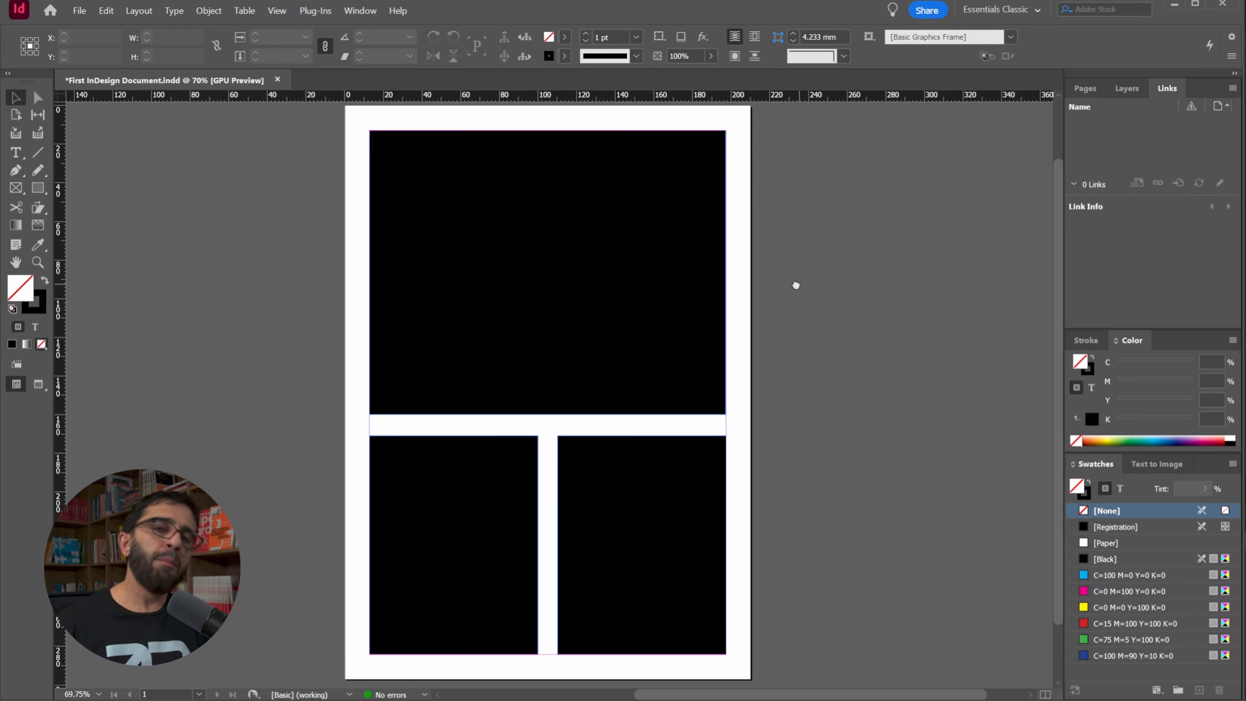
{"action": "mouse_move", "coordinate": [796, 284]}
{"action": "left_mouse_down"}
{"action": "mouse_move", "coordinate": [765, 256]}
{"action": "mouse_move", "coordinate": [771, 290]}
{"action": "mouse_move", "coordinate": [784, 285]}
{"action": "left_mouse_up"}
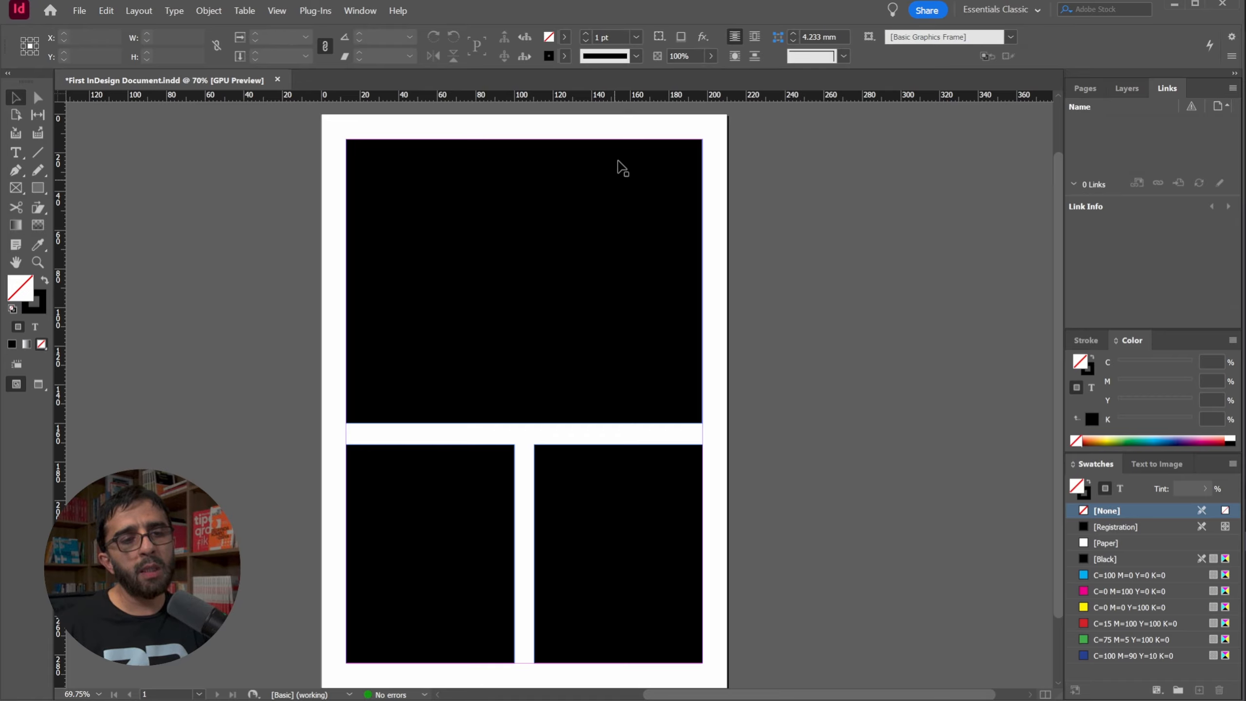
{"action": "left_click", "coordinate": [596, 178]}
{"action": "left_click", "coordinate": [467, 489]}
{"action": "left_click", "coordinate": [599, 504]}
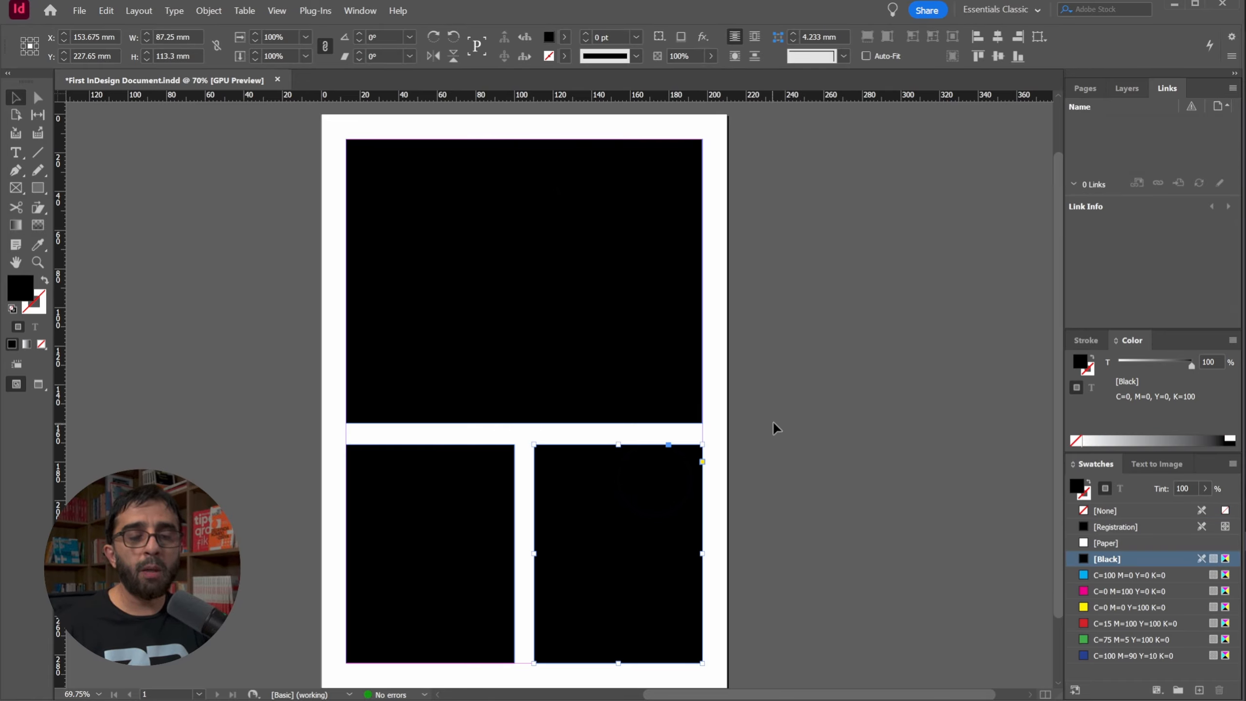
{"action": "left_click", "coordinate": [751, 339]}
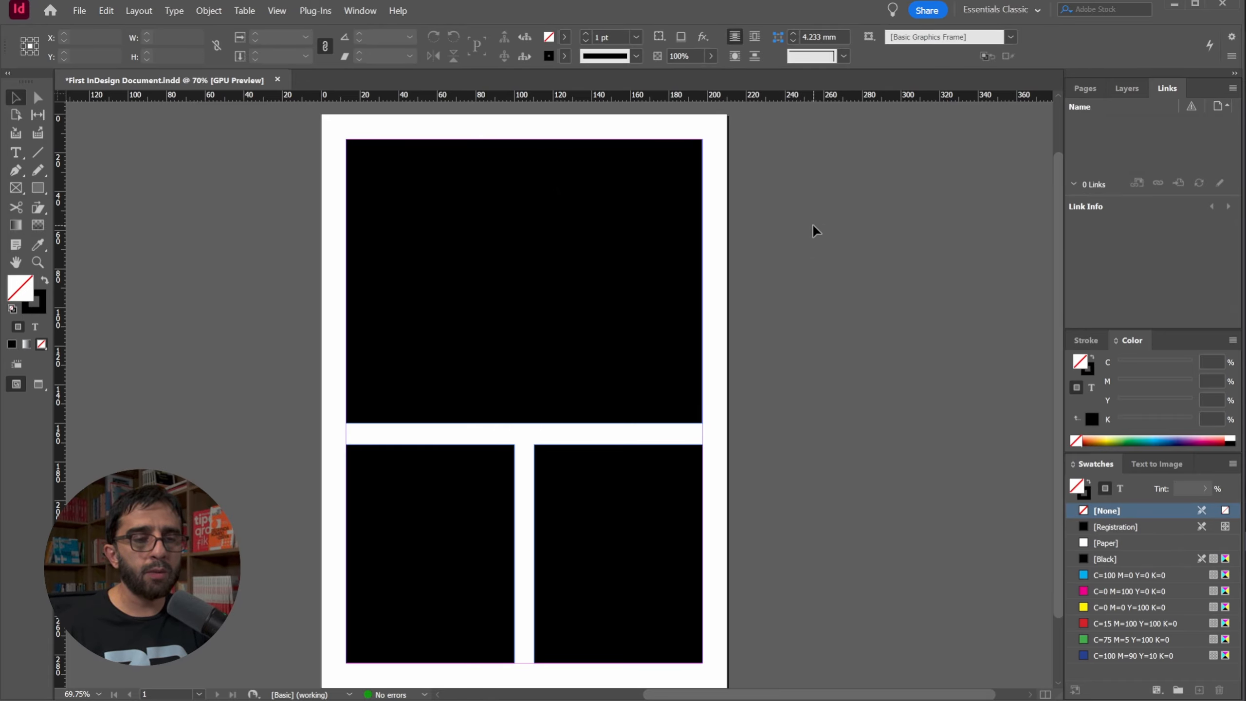
Step: Place images 1, 2 and 3 into the large, lower-left and lower-right black rectangles respectively
{"action": "key", "text": "ctrl+d"}
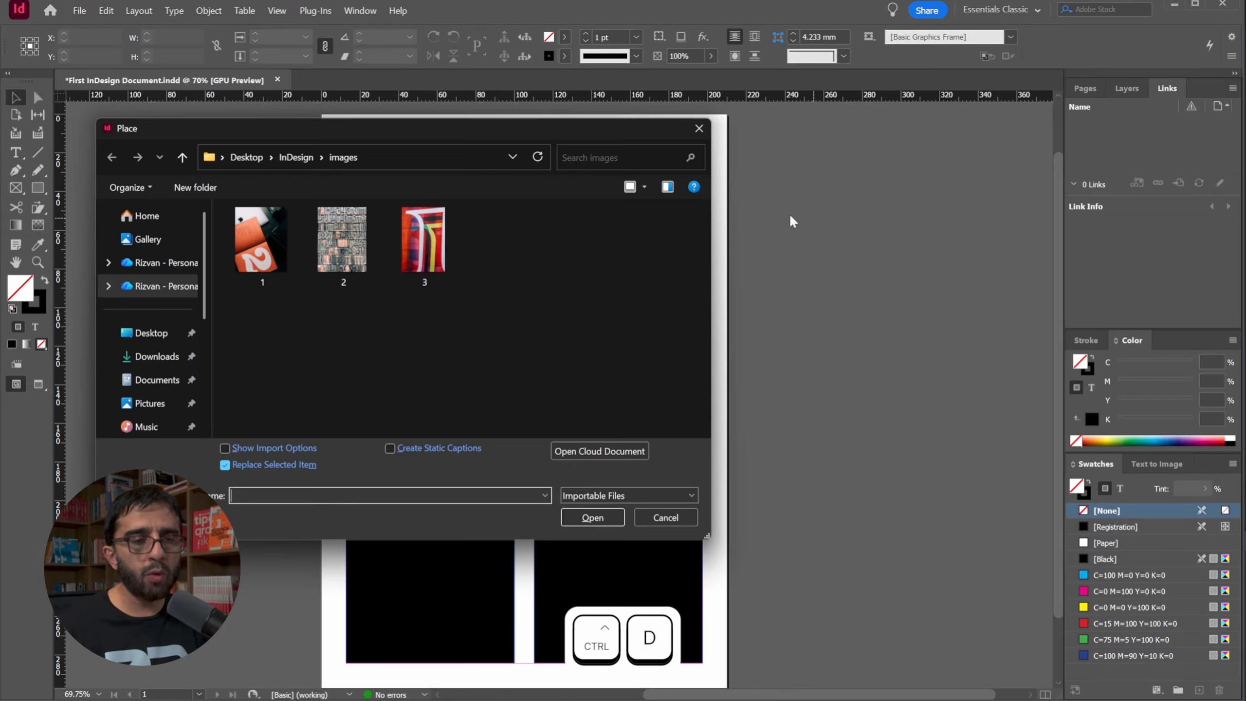
{"action": "left_click_drag", "start_coordinate": [613, 273], "coordinate": [172, 287]}
{"action": "left_click", "coordinate": [602, 517]}
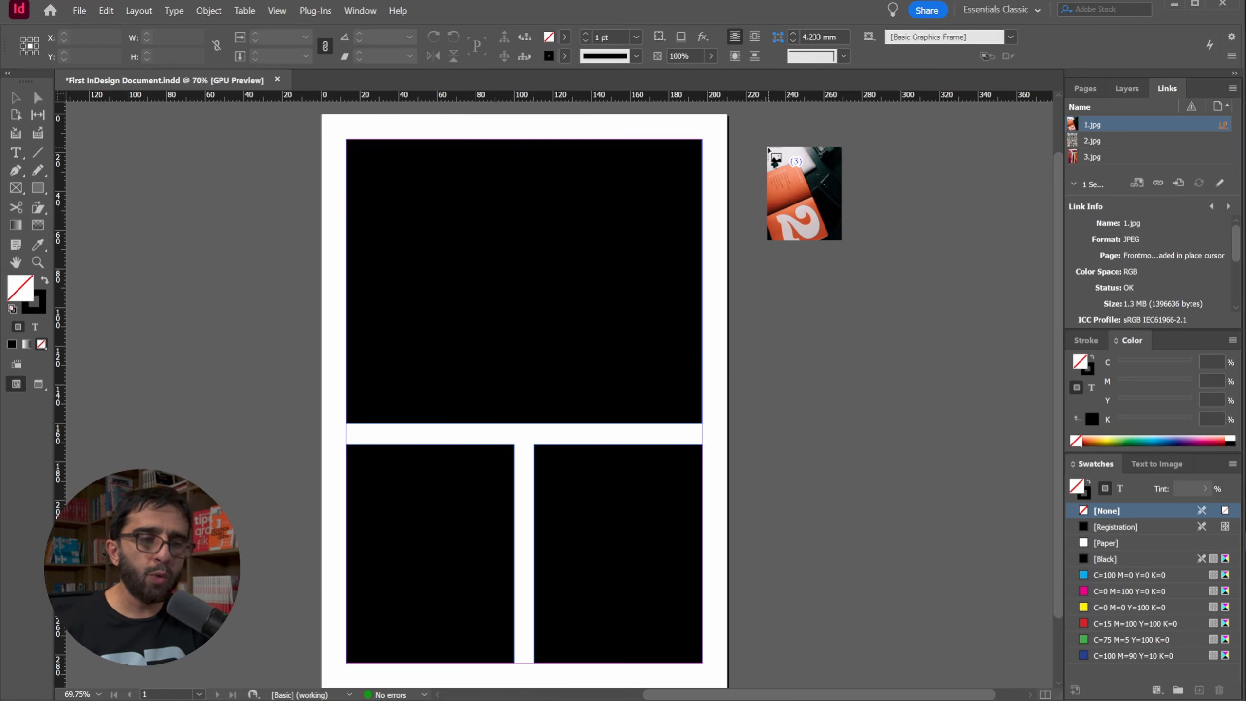
{"action": "left_click", "coordinate": [510, 182]}
{"action": "left_click", "coordinate": [486, 451]}
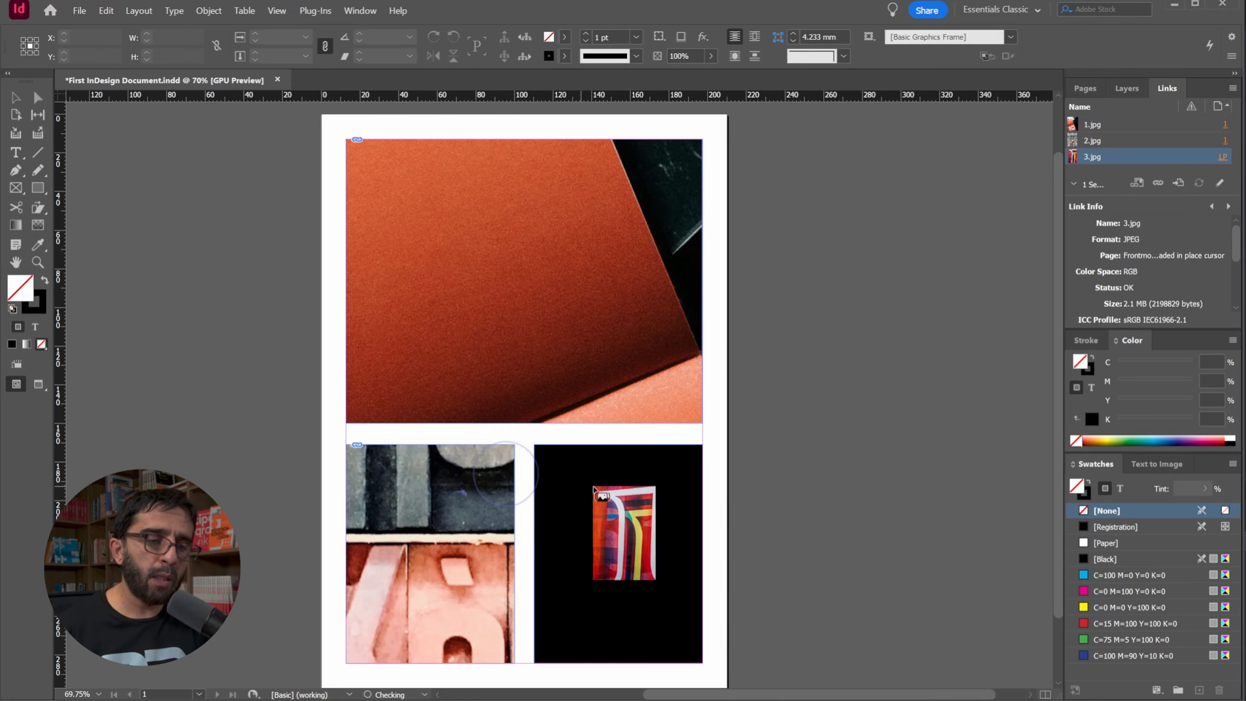
{"action": "left_click", "coordinate": [594, 487]}
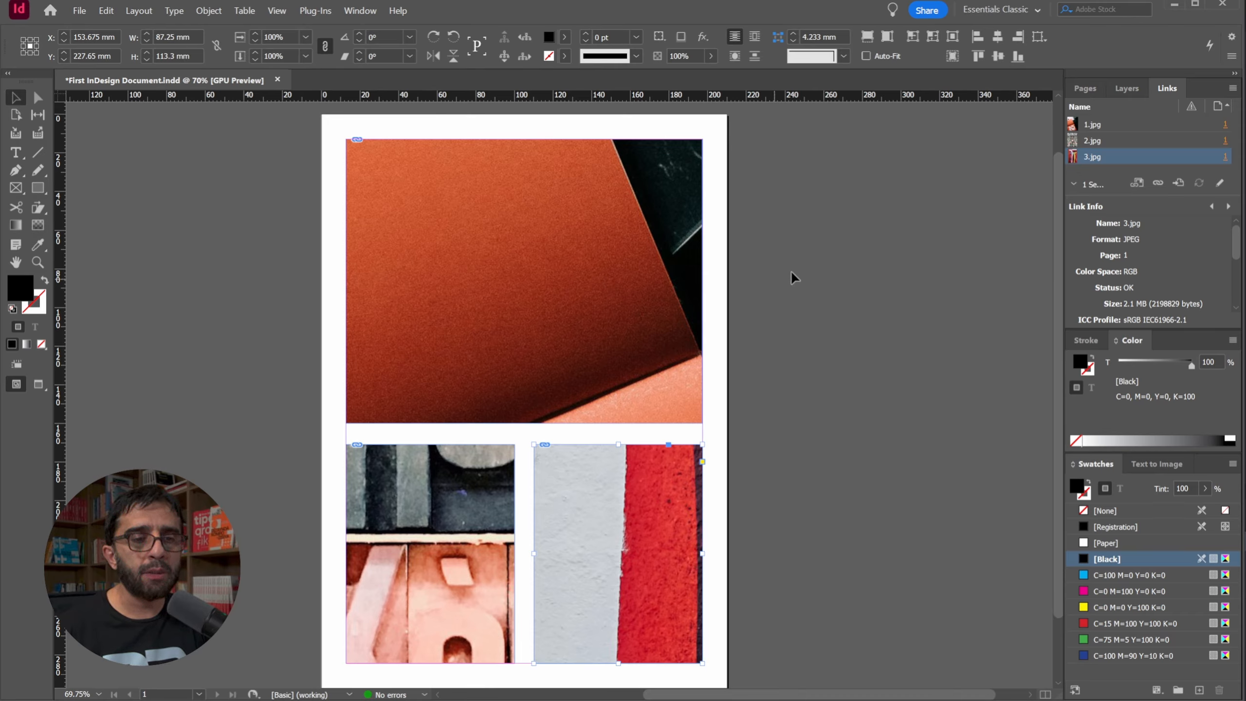
{"action": "left_click", "coordinate": [741, 209]}
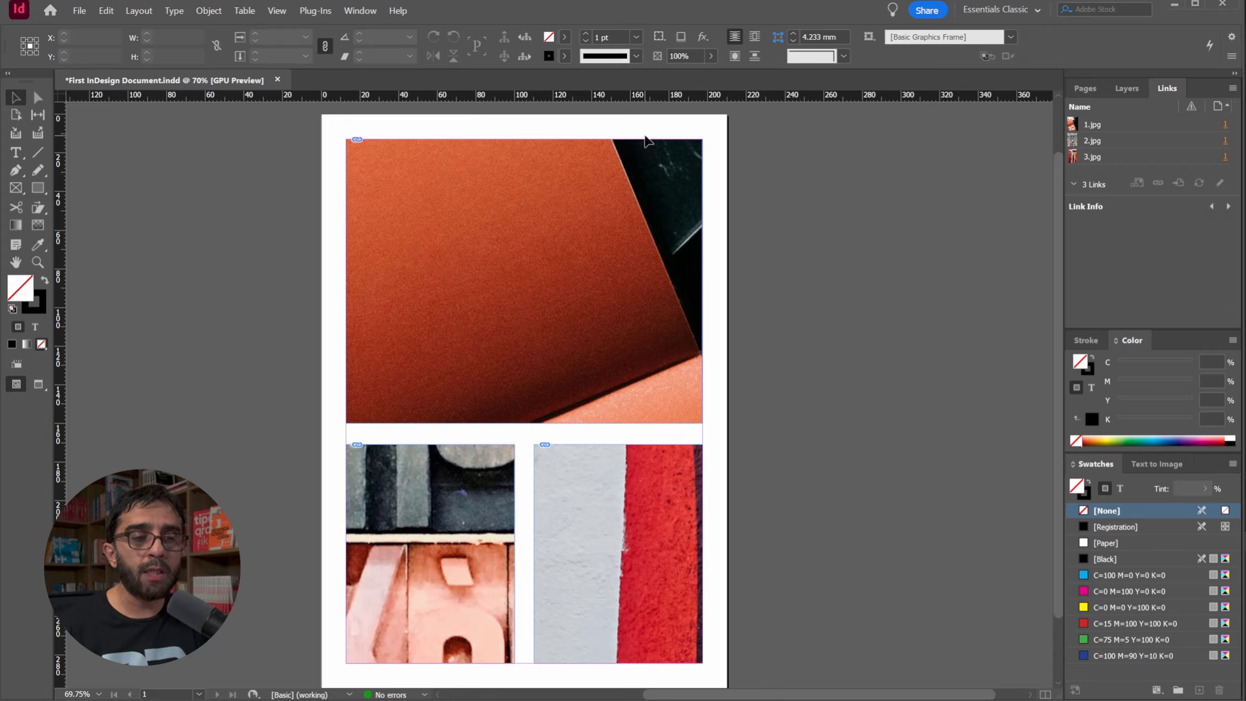
Step: Fit all three images so they fill their frames proportionally
{"action": "left_click_drag", "start_coordinate": [799, 246], "coordinate": [501, 479]}
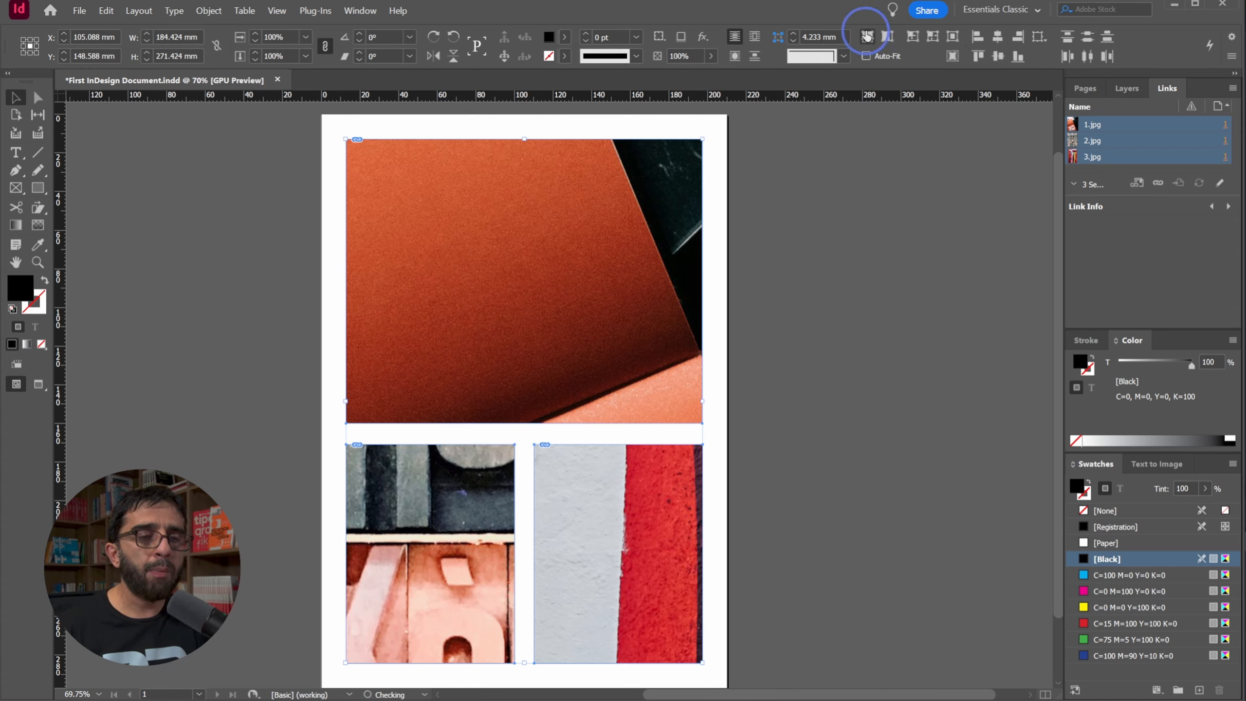
{"action": "left_click", "coordinate": [868, 35]}
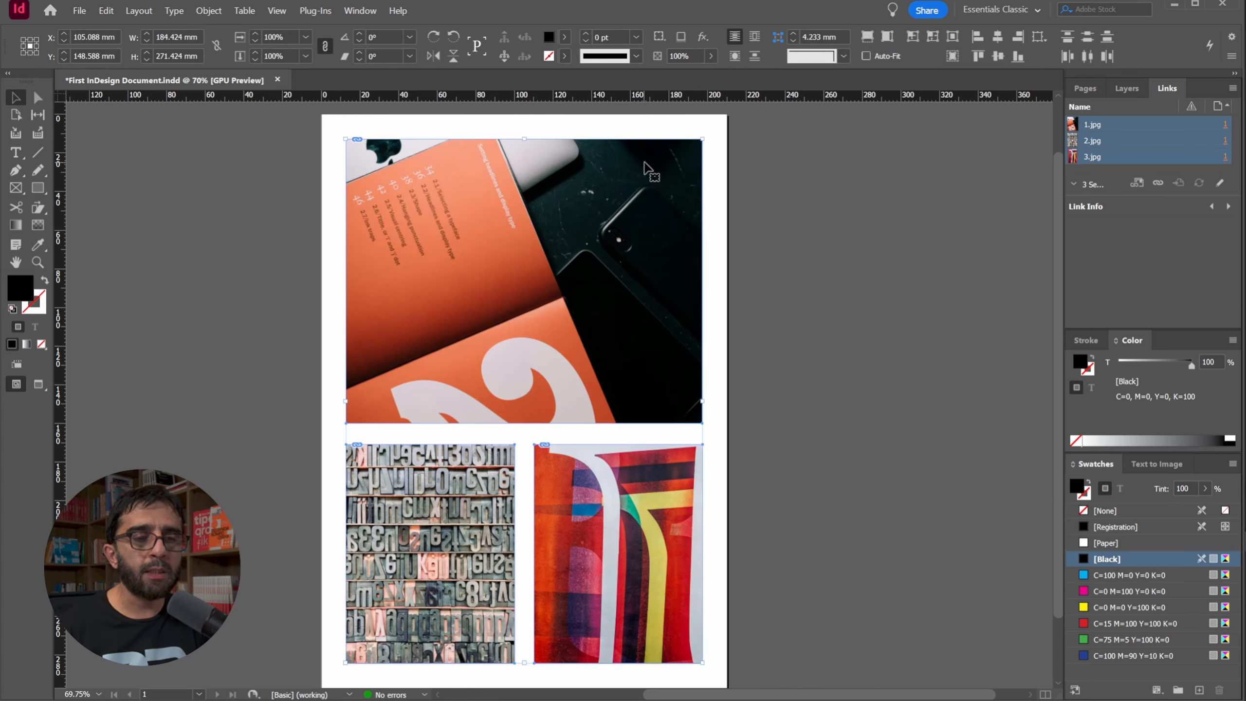
{"action": "left_click", "coordinate": [739, 166]}
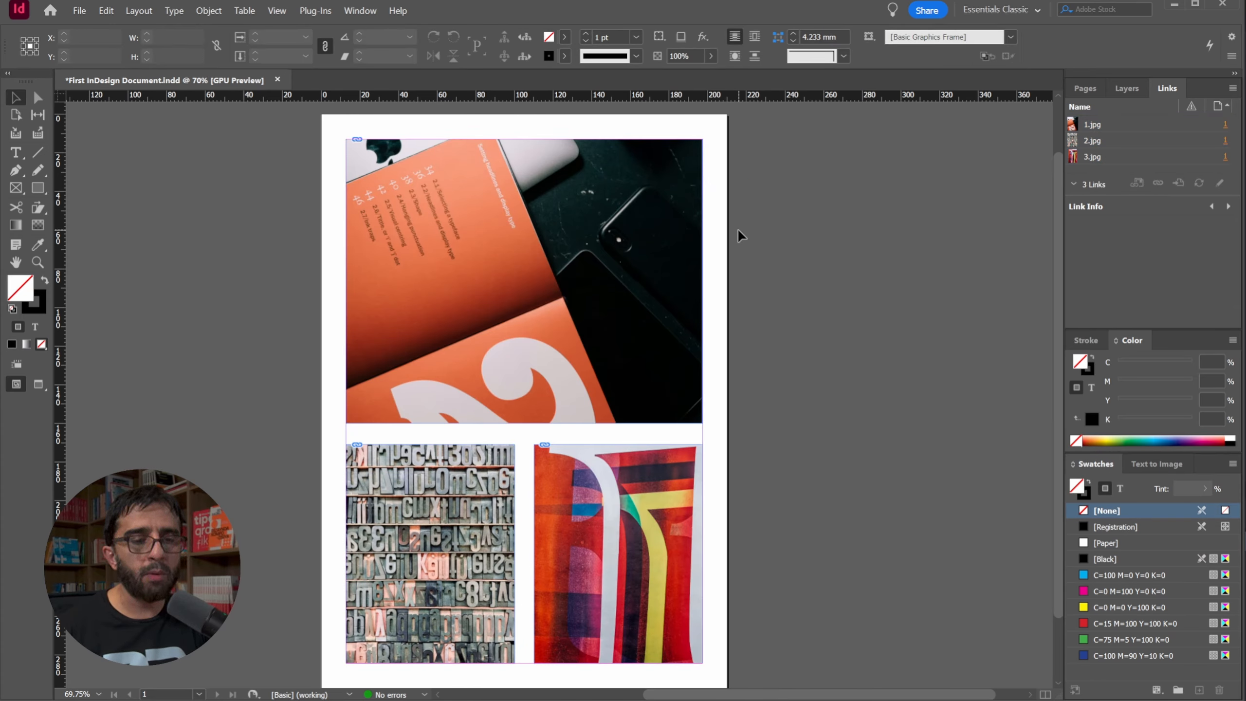
Step: Remove the black fill from all three image frames by setting it to [None]
{"action": "left_click_drag", "start_coordinate": [761, 231], "coordinate": [412, 535]}
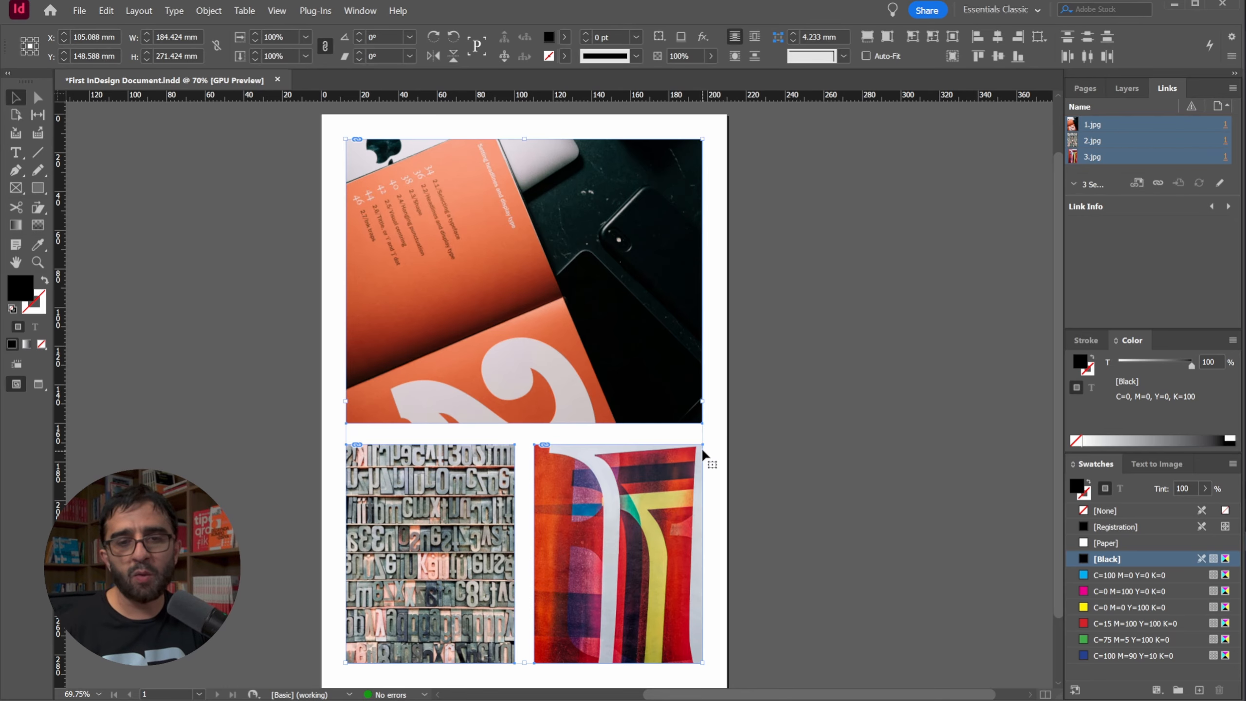
{"action": "left_click", "coordinate": [1106, 511]}
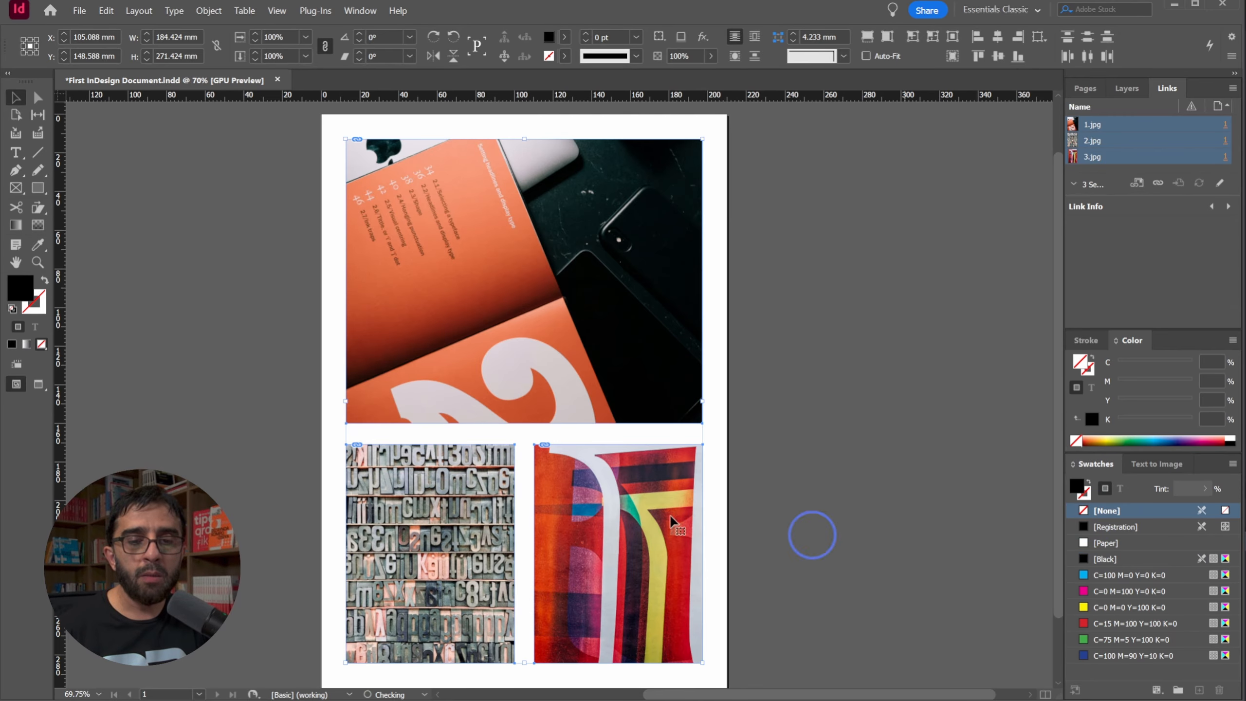
{"action": "left_click", "coordinate": [795, 166]}
{"action": "left_click", "coordinate": [754, 313]}
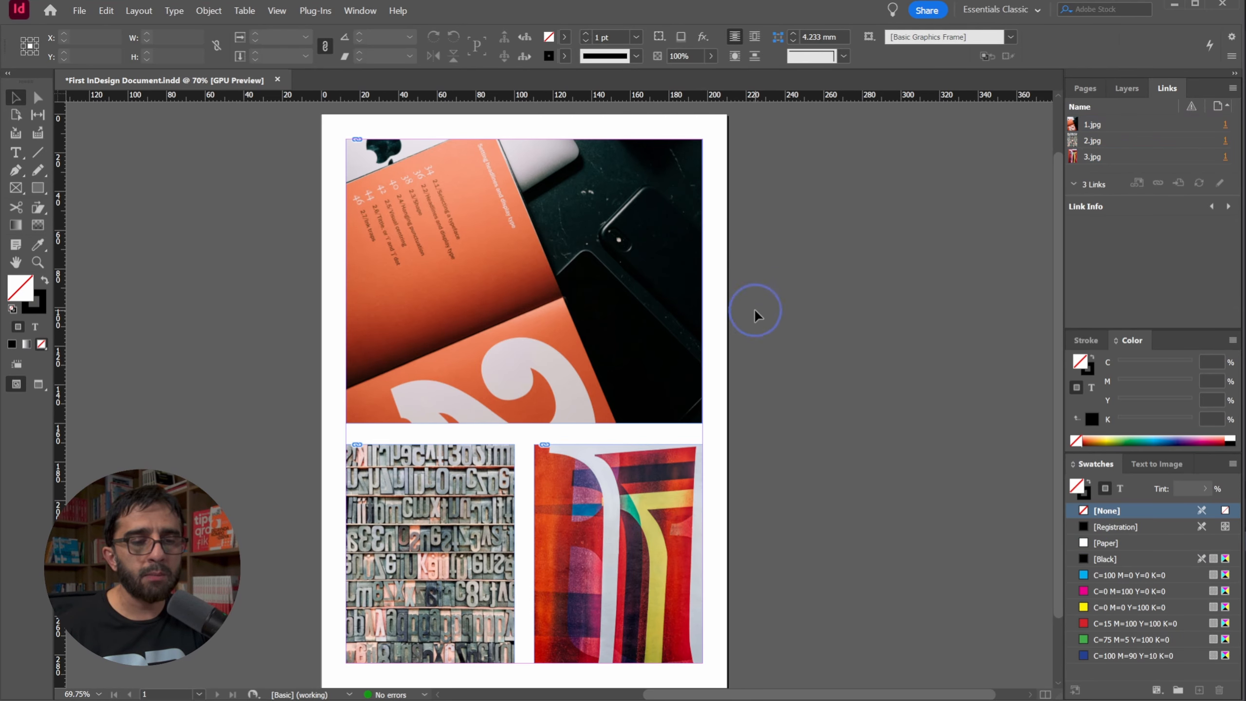
Step: Delete the three filled image frames from the page
{"action": "left_click", "coordinate": [410, 548]}
{"action": "key", "text": "Delete"}
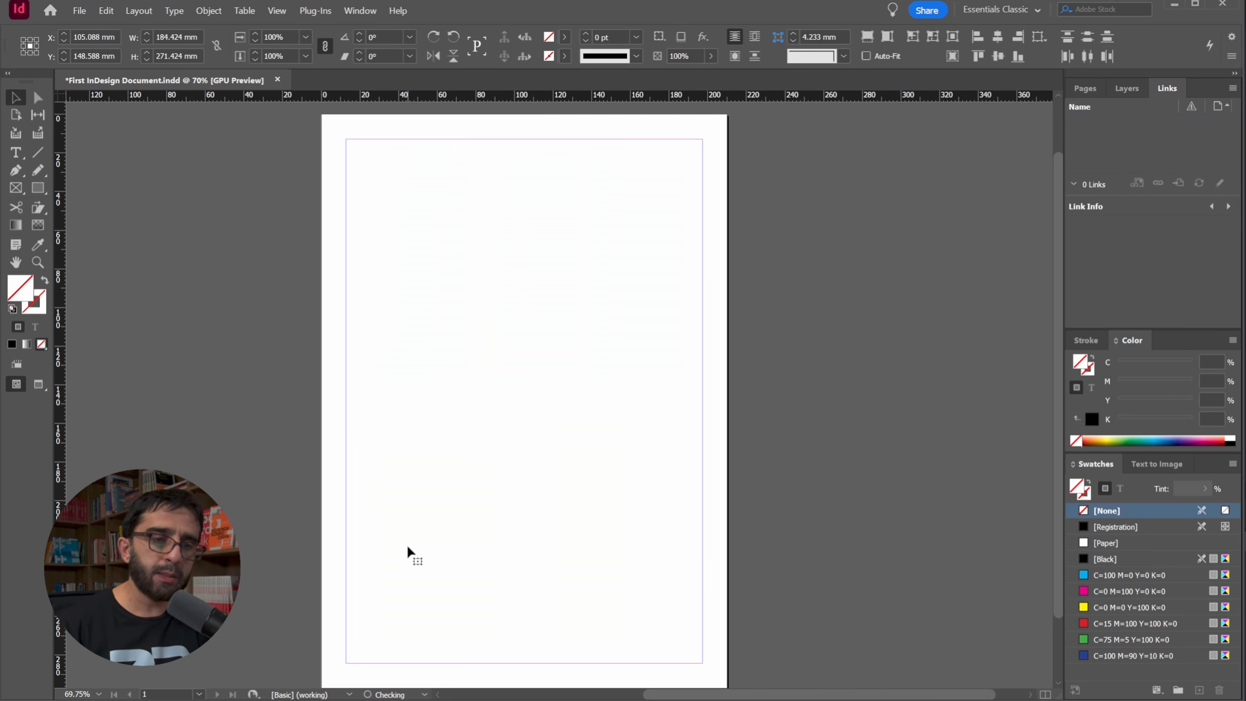
Step: Draw a placeholder frame about 184.6 by 130.3 mm across the upper margin area and duplicate it down to the lower margin
{"action": "left_click", "coordinate": [21, 193]}
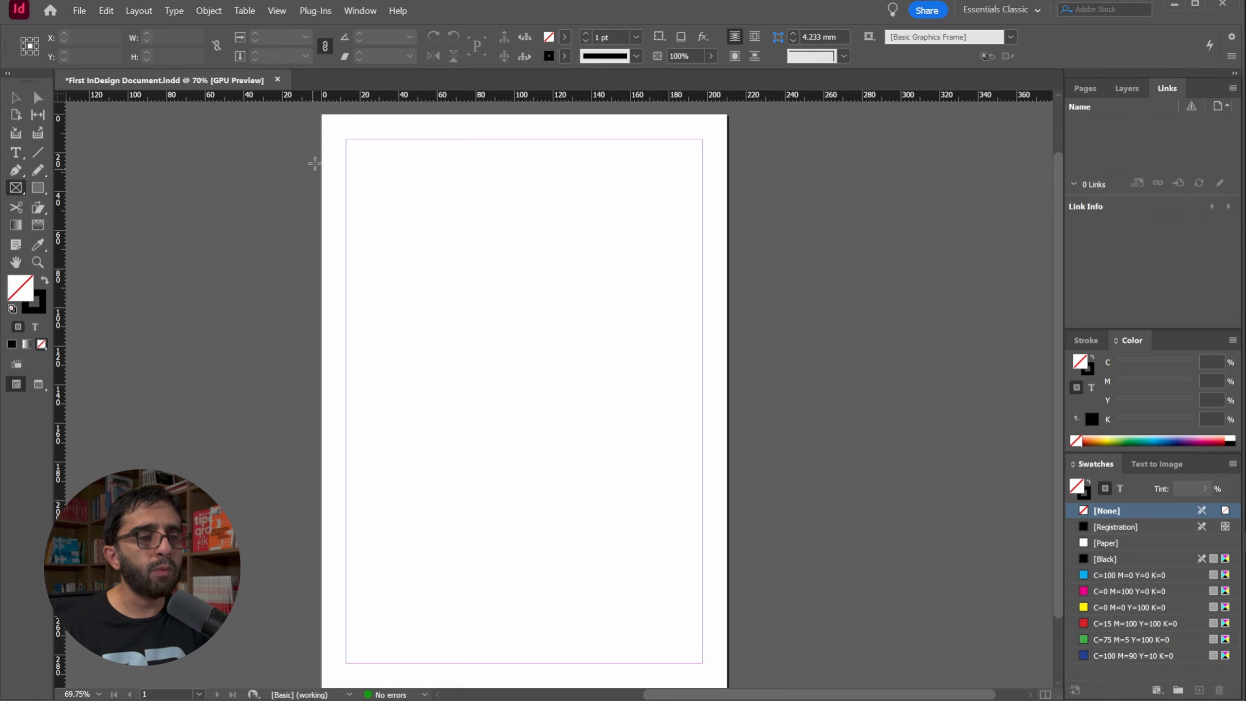
{"action": "left_click_drag", "start_coordinate": [347, 140], "coordinate": [703, 390]}
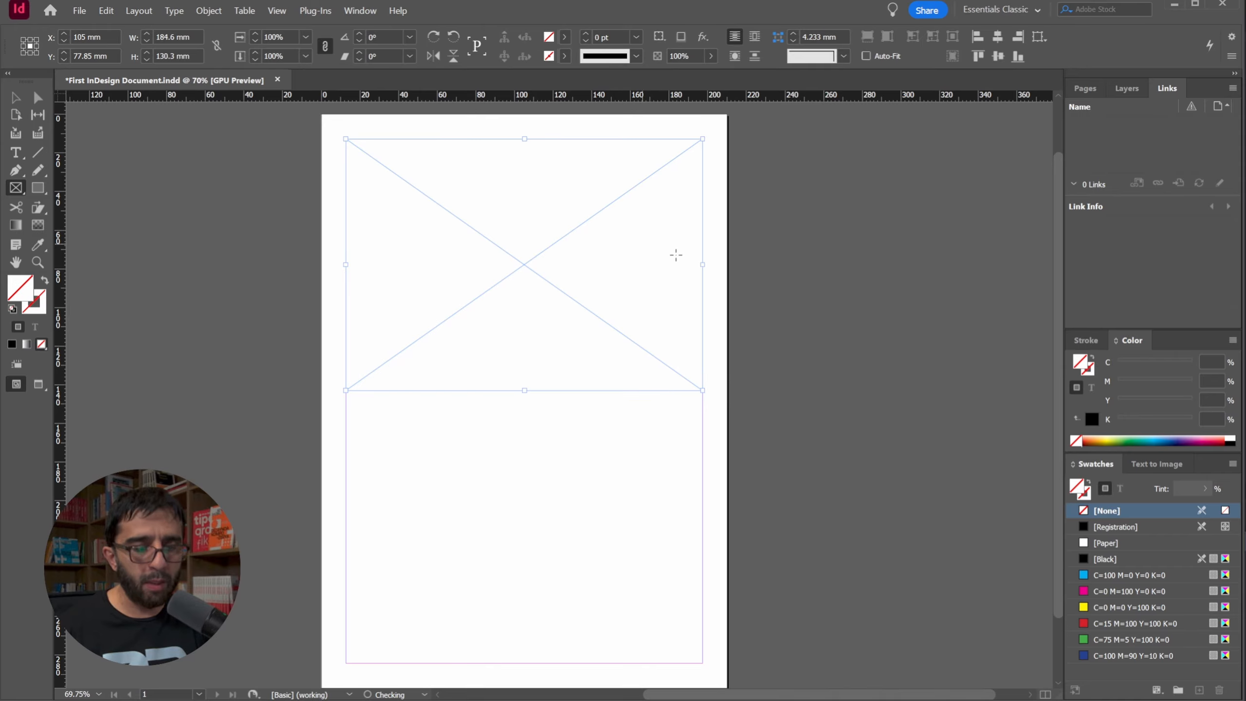
{"action": "key", "text": "v"}
{"action": "left_click", "coordinate": [606, 258]}
{"action": "left_click_drag", "start_coordinate": [520, 270], "coordinate": [510, 533]}
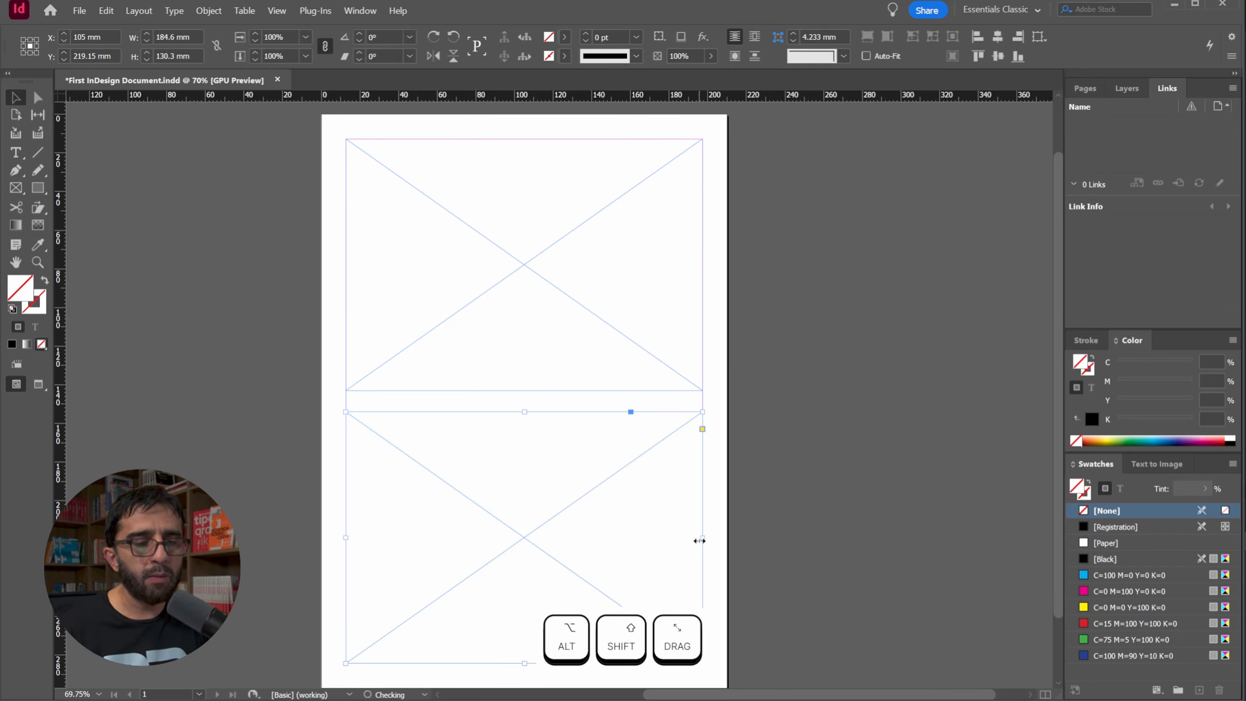
Step: Turn the lower frame into two side-by-side frames, with the right one about 100 mm wide and ending at the right margin
{"action": "mouse_move", "coordinate": [703, 538]}
{"action": "left_mouse_down"}
{"action": "mouse_move", "coordinate": [467, 504]}
{"action": "mouse_move", "coordinate": [615, 496]}
{"action": "mouse_move", "coordinate": [701, 528]}
{"action": "left_mouse_up"}
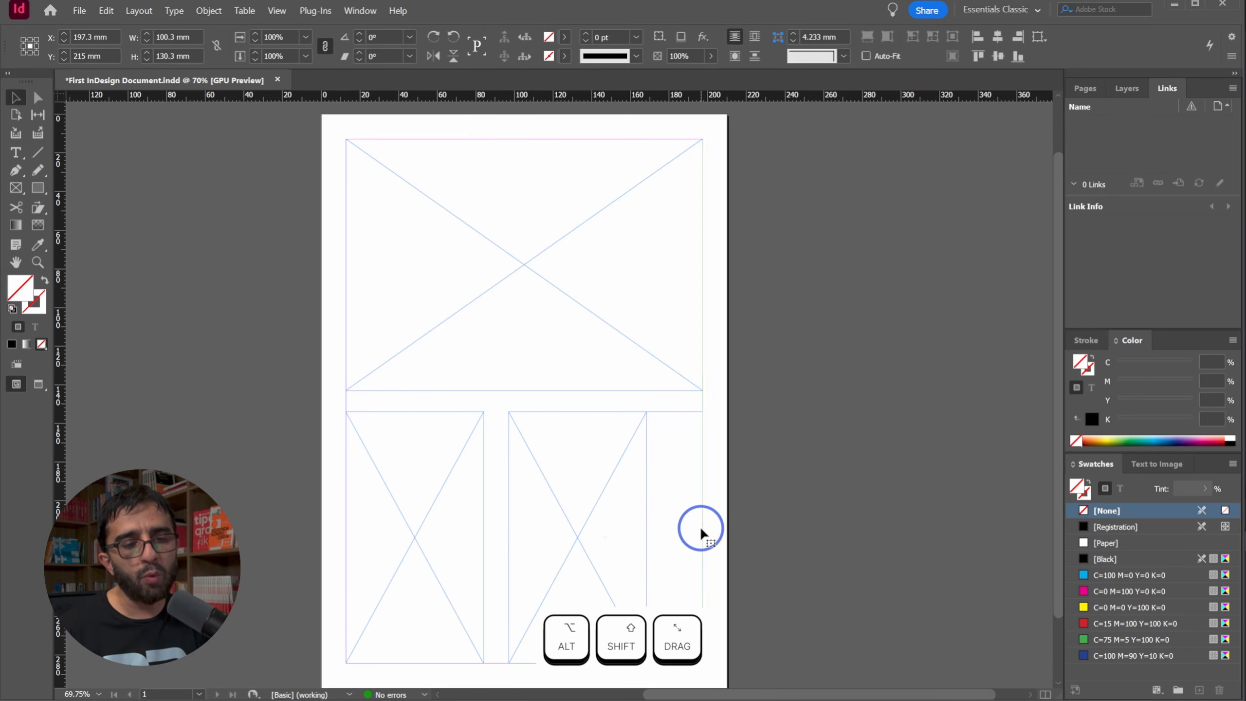
{"action": "left_click", "coordinate": [756, 493]}
Step: Shorten the lower-right frame from its bottom edge to roughly half its height
{"action": "left_click", "coordinate": [591, 652]}
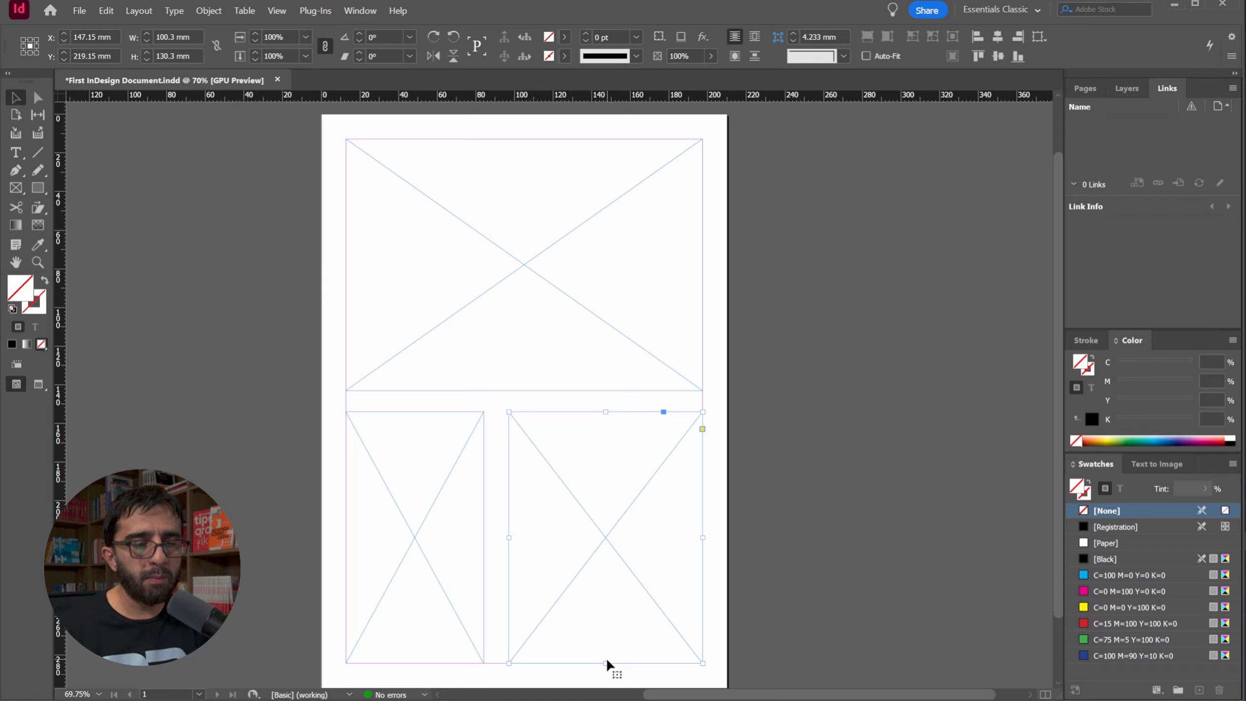
{"action": "left_click_drag", "start_coordinate": [606, 662], "coordinate": [608, 548]}
{"action": "left_click", "coordinate": [826, 355]}
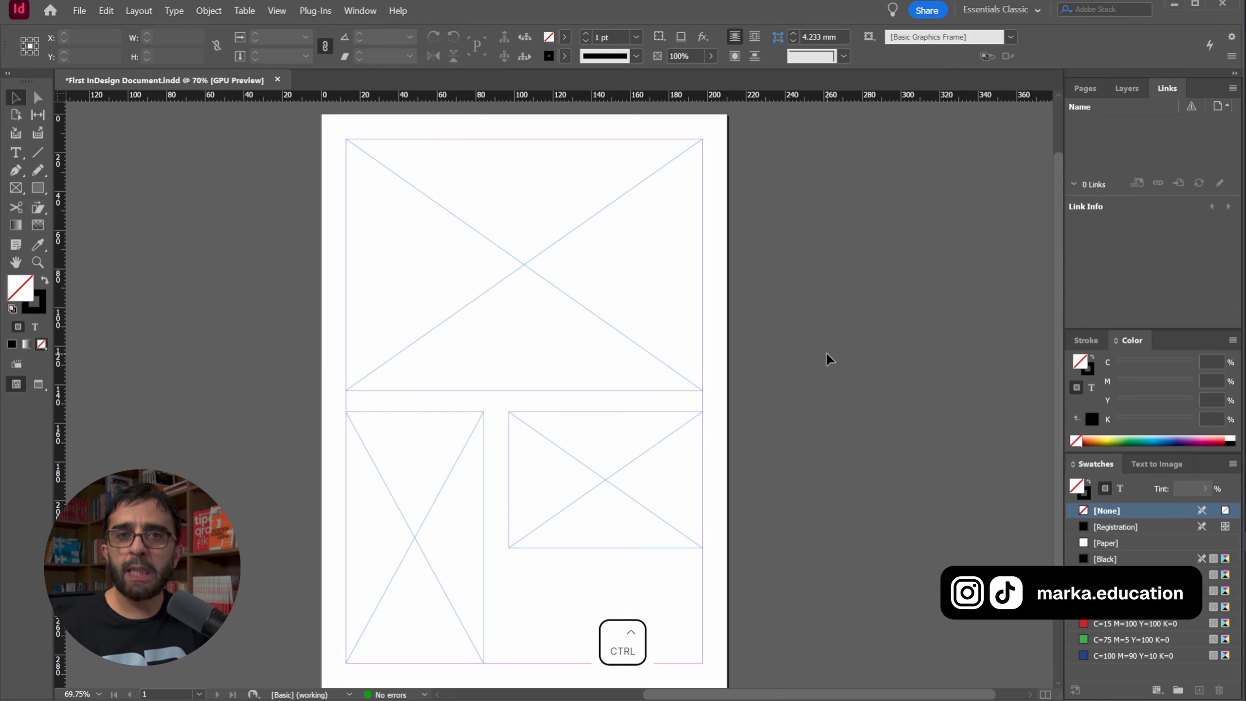
Step: Place image 2 in the large upper frame, image 3 in the lower-left frame and image 1 in the lower-right frame
{"action": "key", "text": "ctrl+d"}
{"action": "left_click_drag", "start_coordinate": [544, 295], "coordinate": [275, 231]}
{"action": "left_click", "coordinate": [593, 518]}
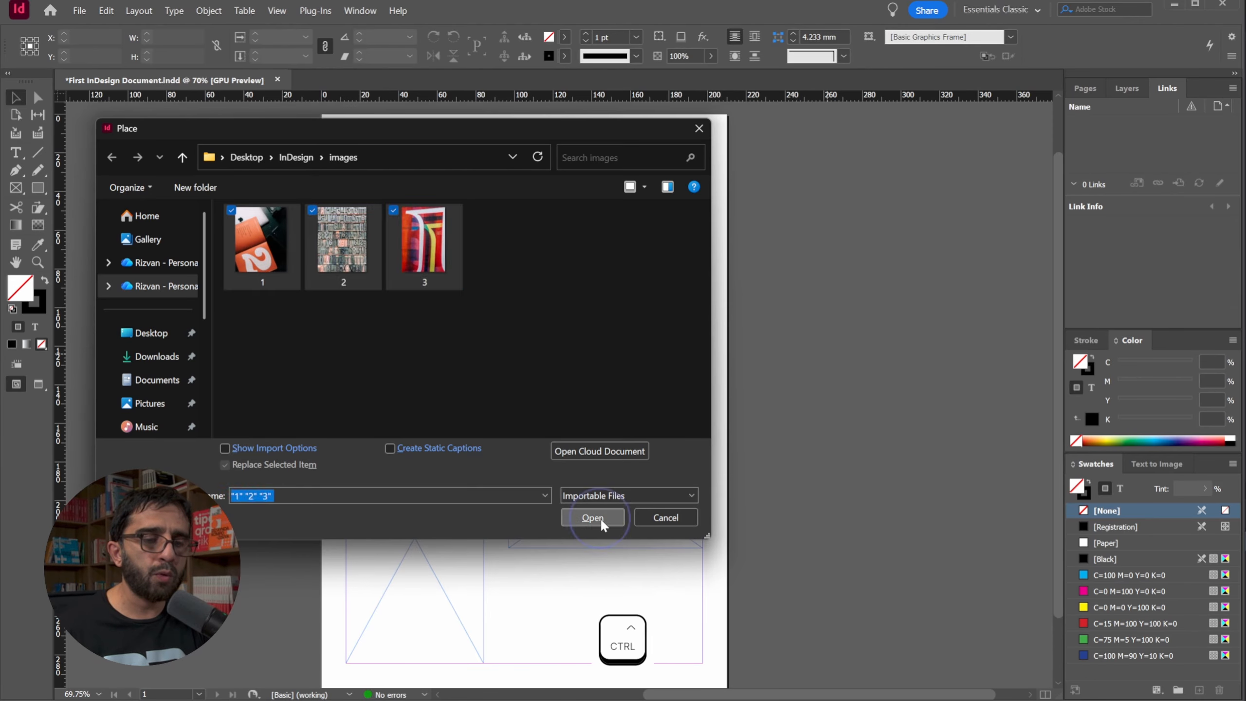
{"action": "key", "text": "Right"}
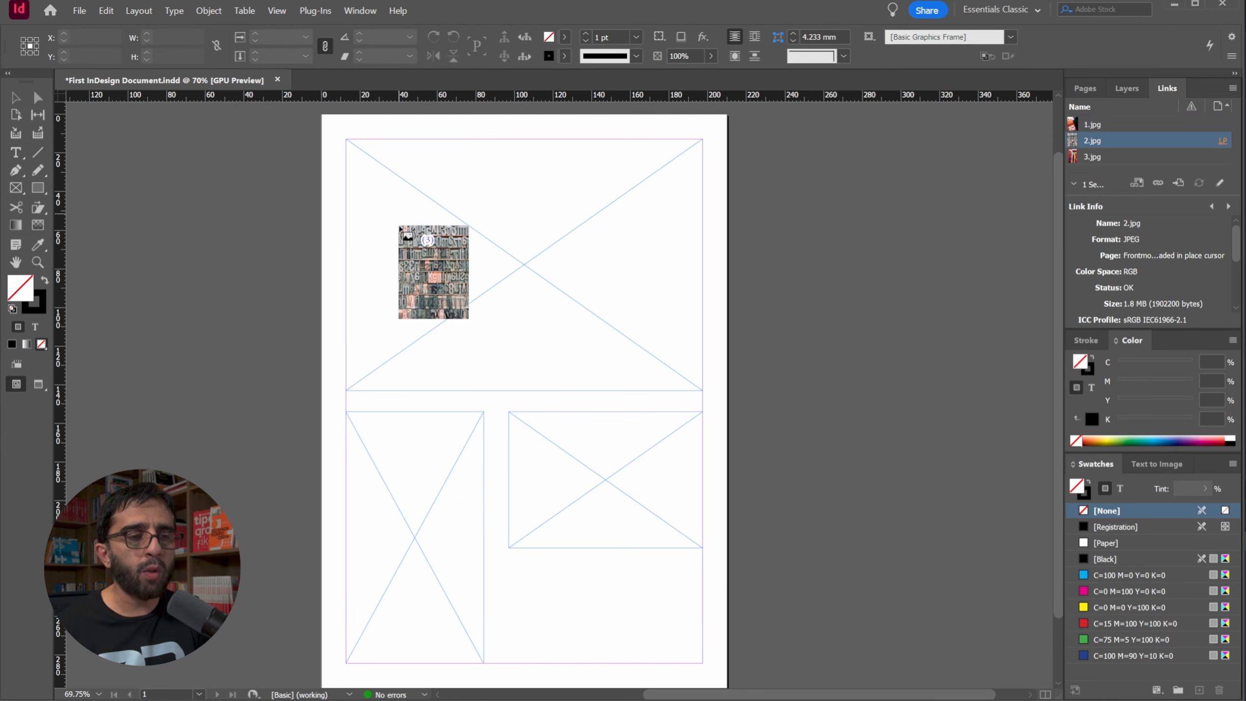
{"action": "left_click", "coordinate": [426, 197]}
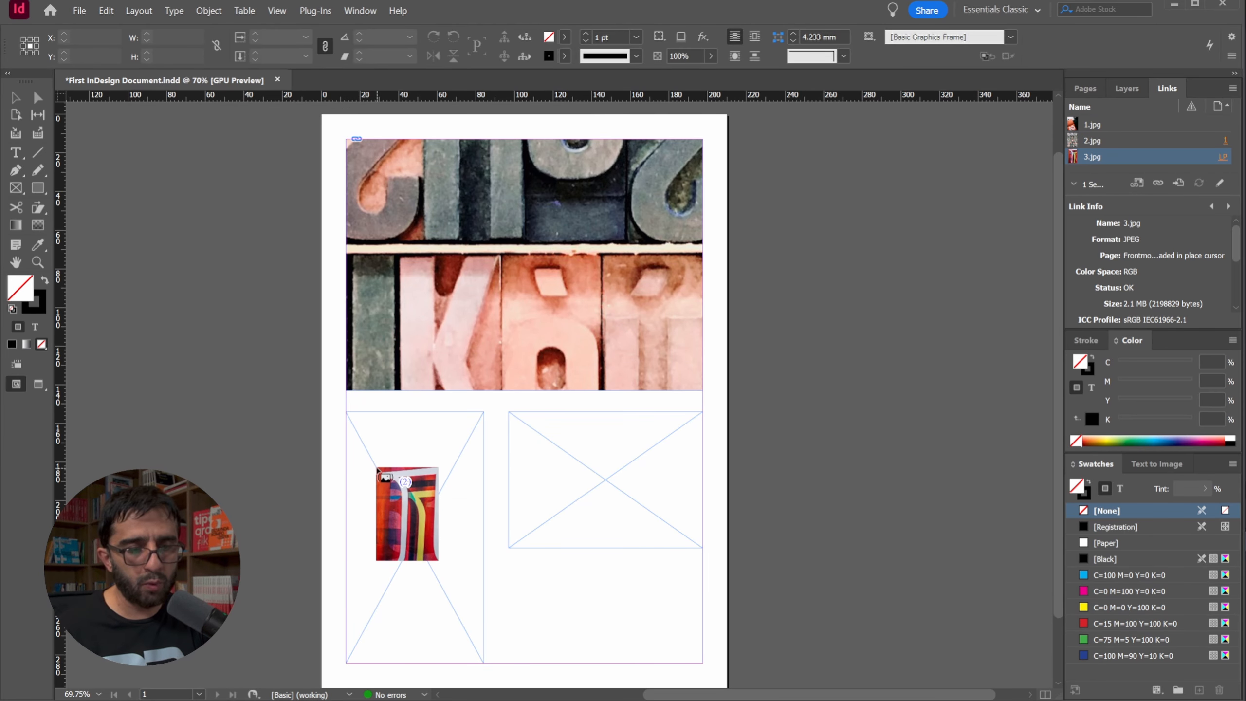
{"action": "left_click", "coordinate": [402, 486]}
{"action": "left_click", "coordinate": [648, 471]}
Step: Select the three placeholder frames and scale their images to fill them proportionally
{"action": "left_click_drag", "start_coordinate": [777, 318], "coordinate": [278, 563]}
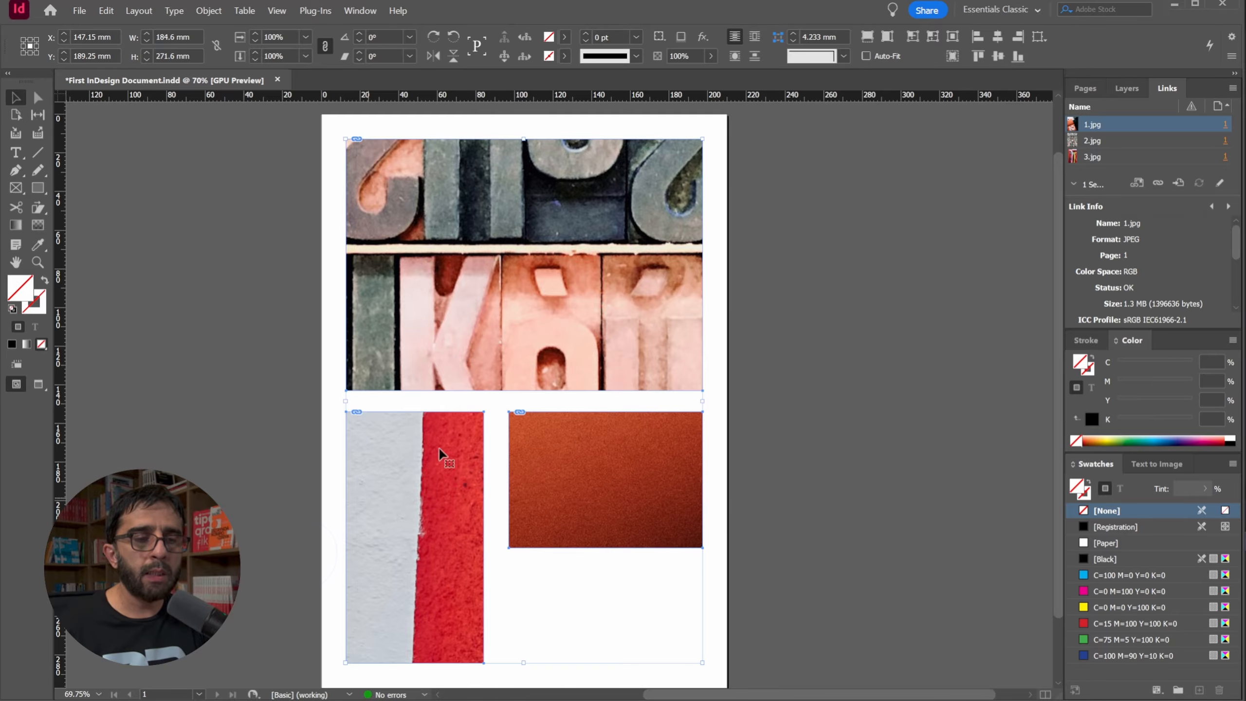
{"action": "left_click", "coordinate": [868, 37]}
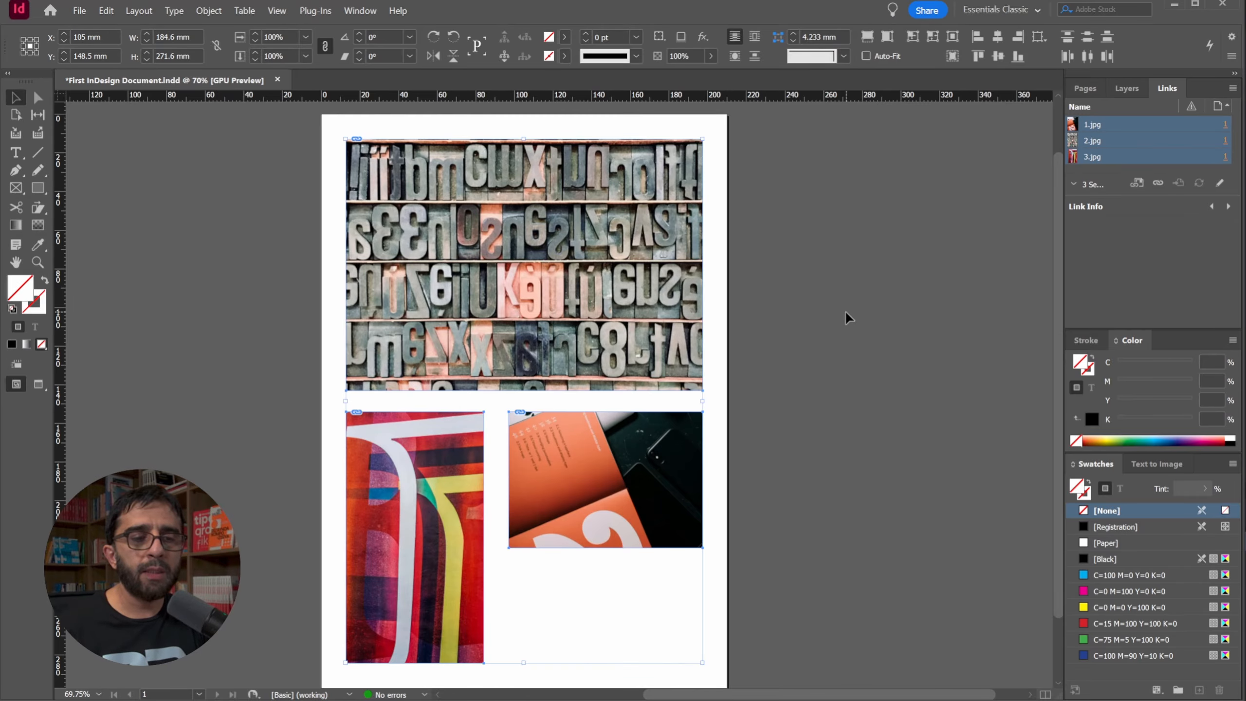
Step: Deselect the image frames and check the page layout in preview mode
{"action": "left_click", "coordinate": [845, 309]}
{"action": "key", "text": "w"}
{"action": "key", "text": "w"}
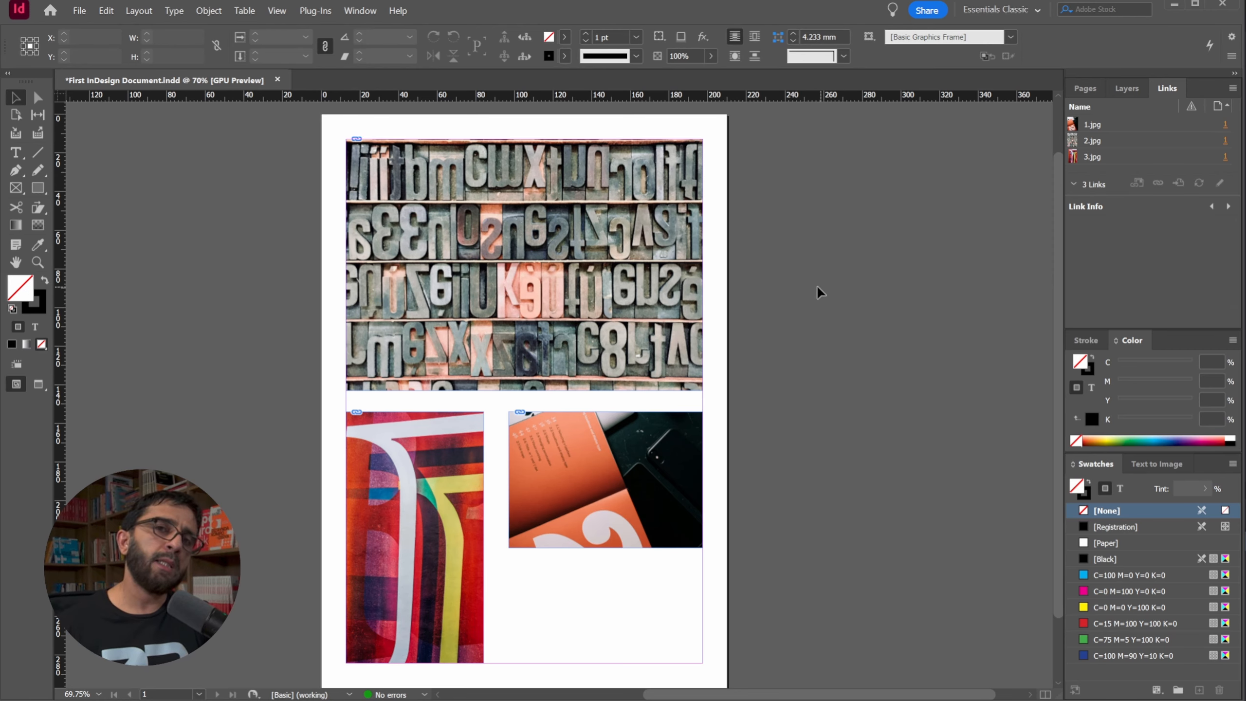
{"action": "mouse_move", "coordinate": [726, 281]}
{"action": "left_mouse_down"}
{"action": "mouse_move", "coordinate": [740, 285]}
{"action": "mouse_move", "coordinate": [741, 262]}
{"action": "left_mouse_up"}
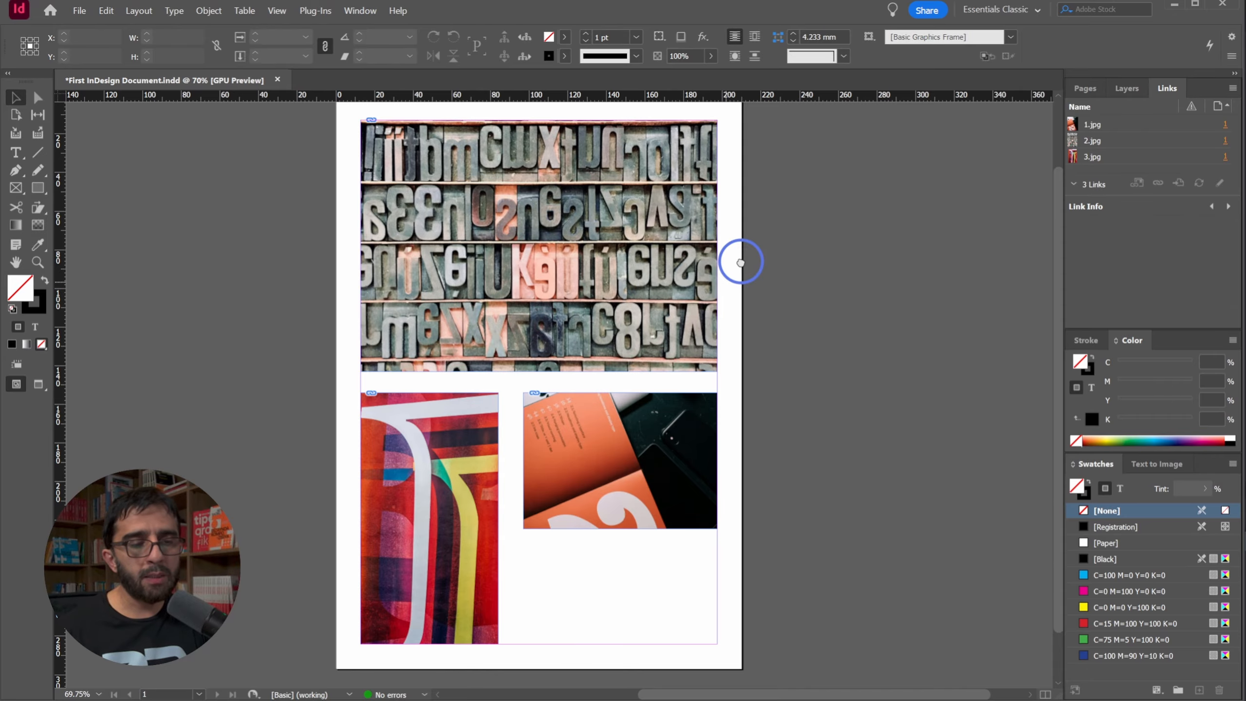
{"action": "mouse_move", "coordinate": [593, 454]}
{"action": "left_mouse_down"}
{"action": "mouse_move", "coordinate": [590, 434]}
{"action": "mouse_move", "coordinate": [580, 443]}
{"action": "left_mouse_up"}
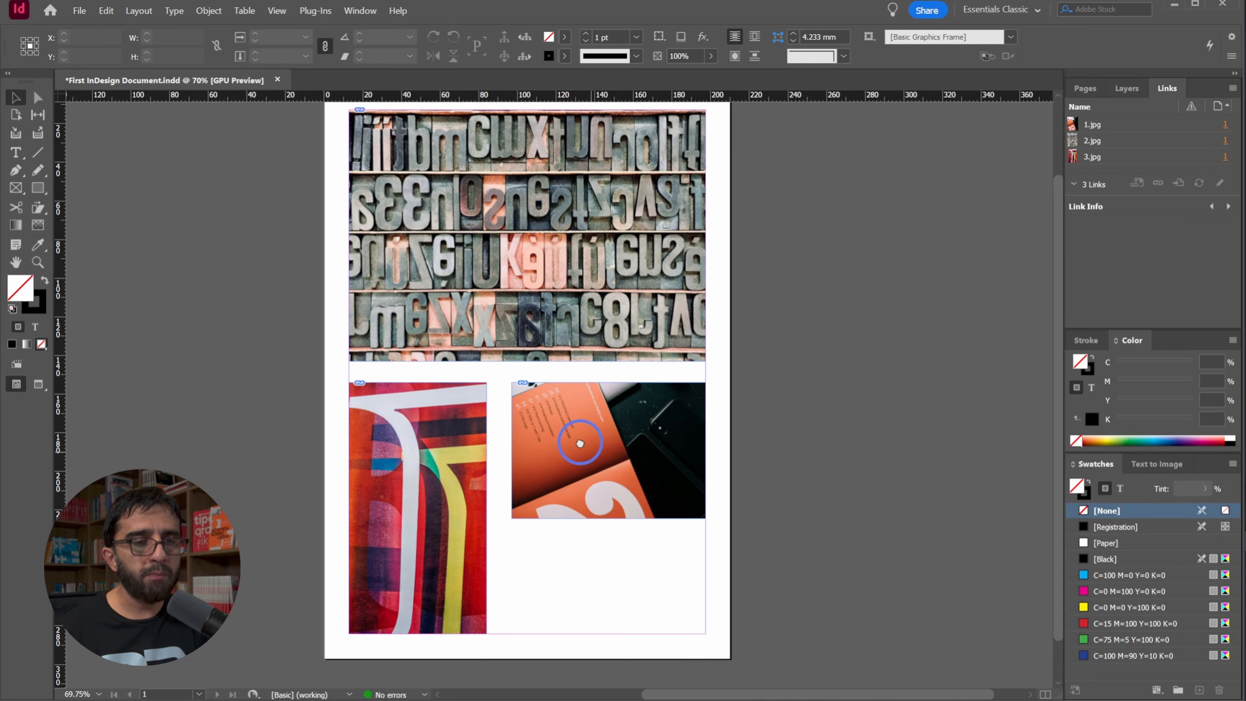
Step: Open the large upper frame's image for editing in Adobe Photoshop 2025 and reset the Essentials workspace there
{"action": "left_click", "coordinate": [557, 131]}
{"action": "key", "text": "ctrl+z"}
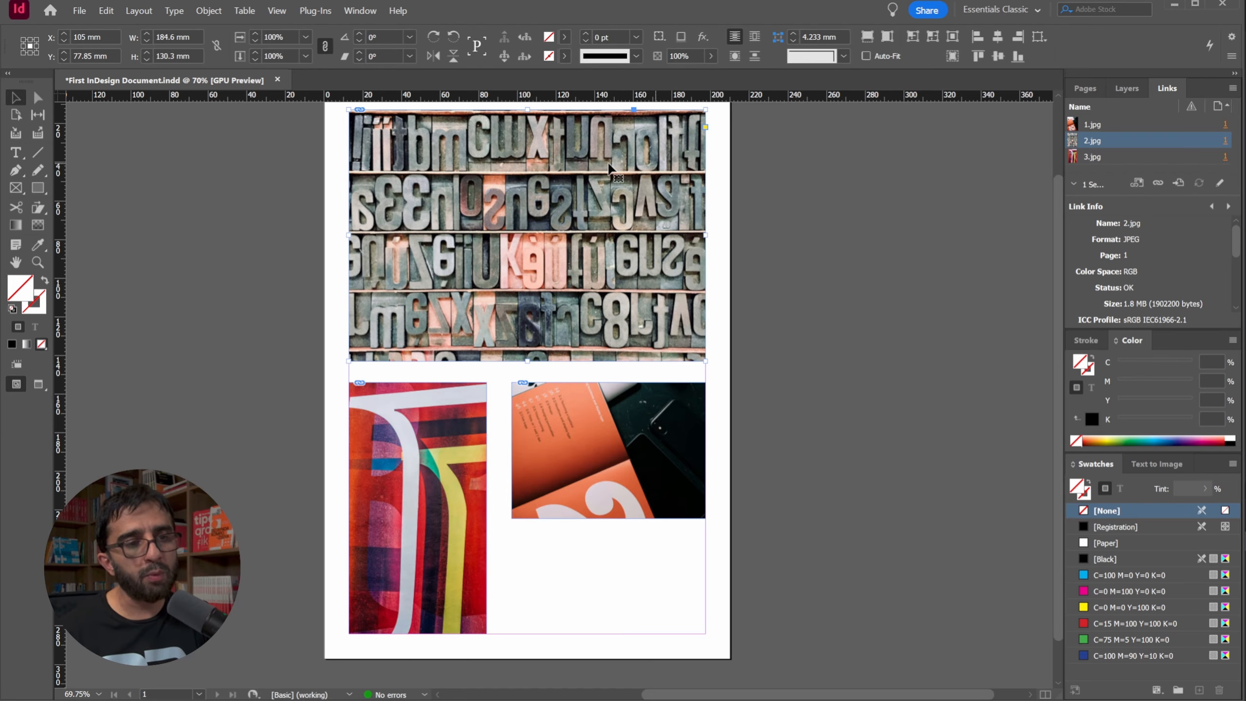
{"action": "right_click", "coordinate": [439, 172]}
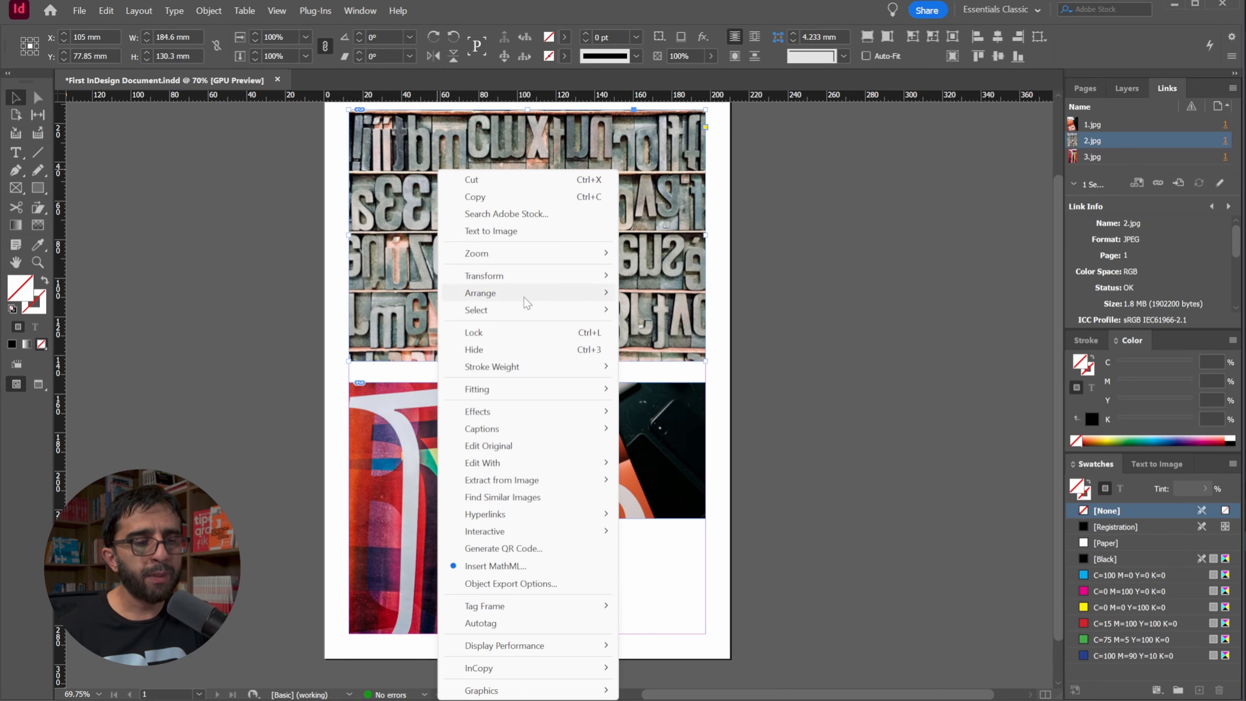
{"action": "mouse_move", "coordinate": [523, 463]}
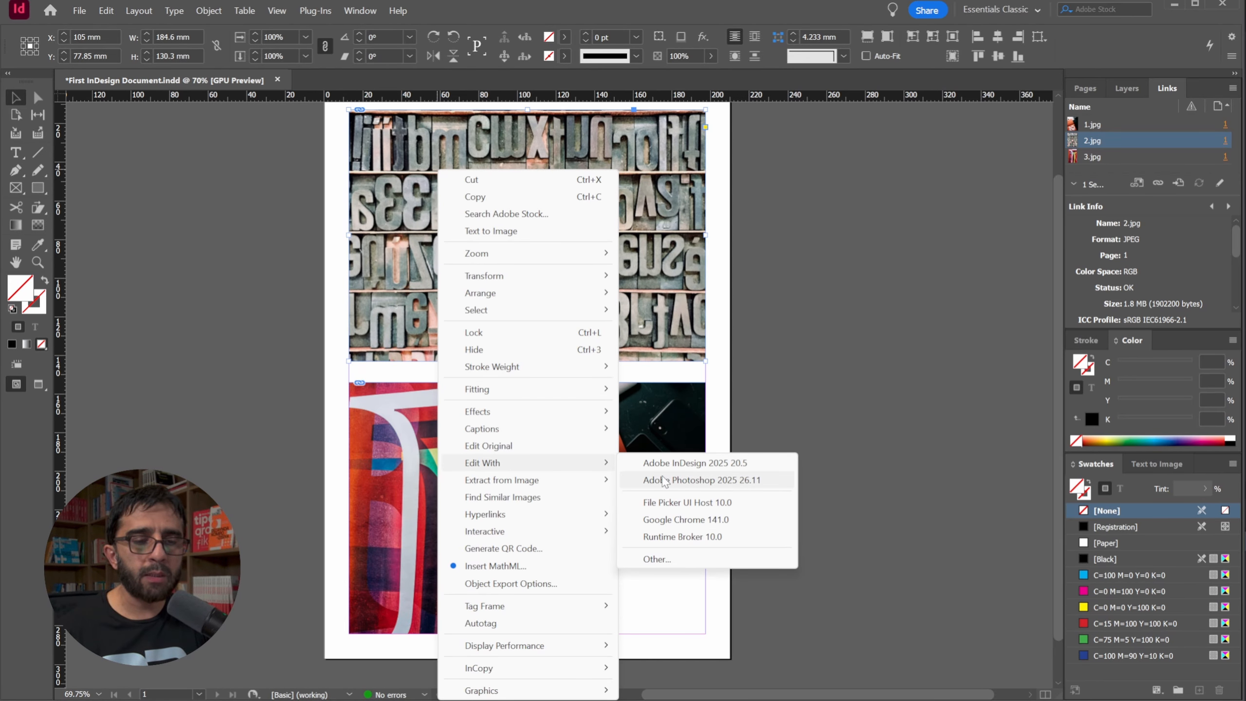
{"action": "left_click", "coordinate": [679, 480]}
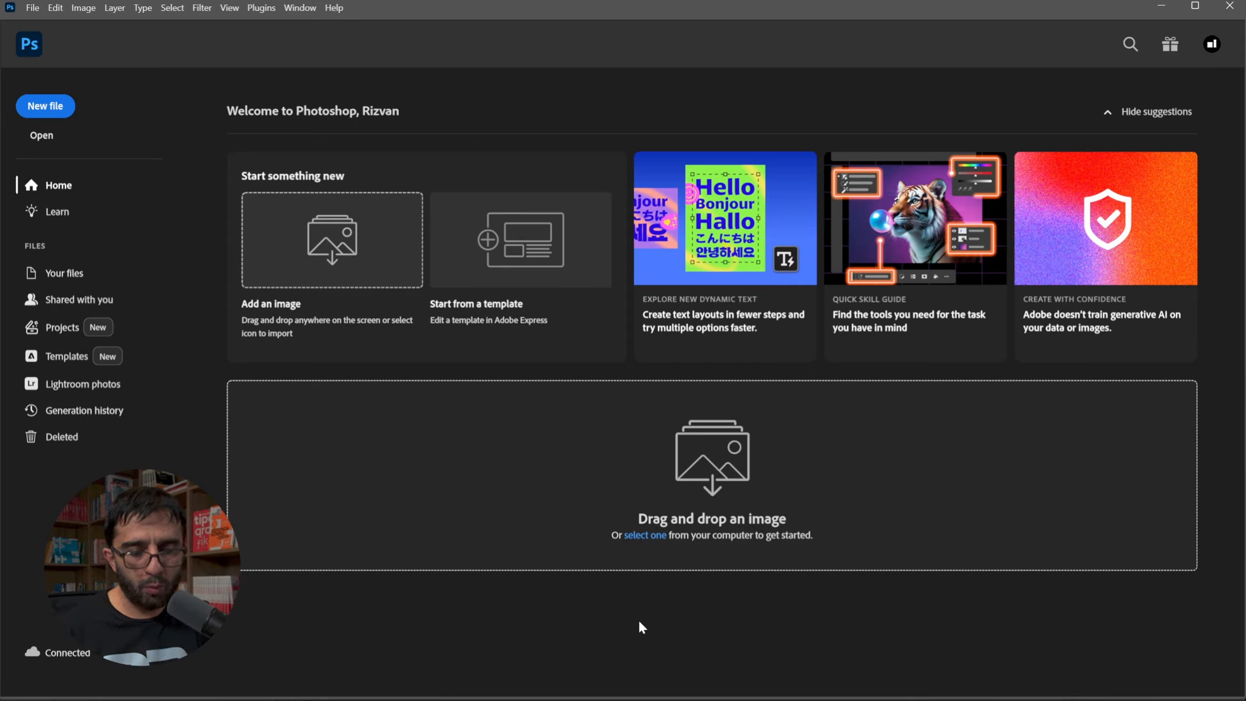
{"action": "mouse_move", "coordinate": [770, 700]}
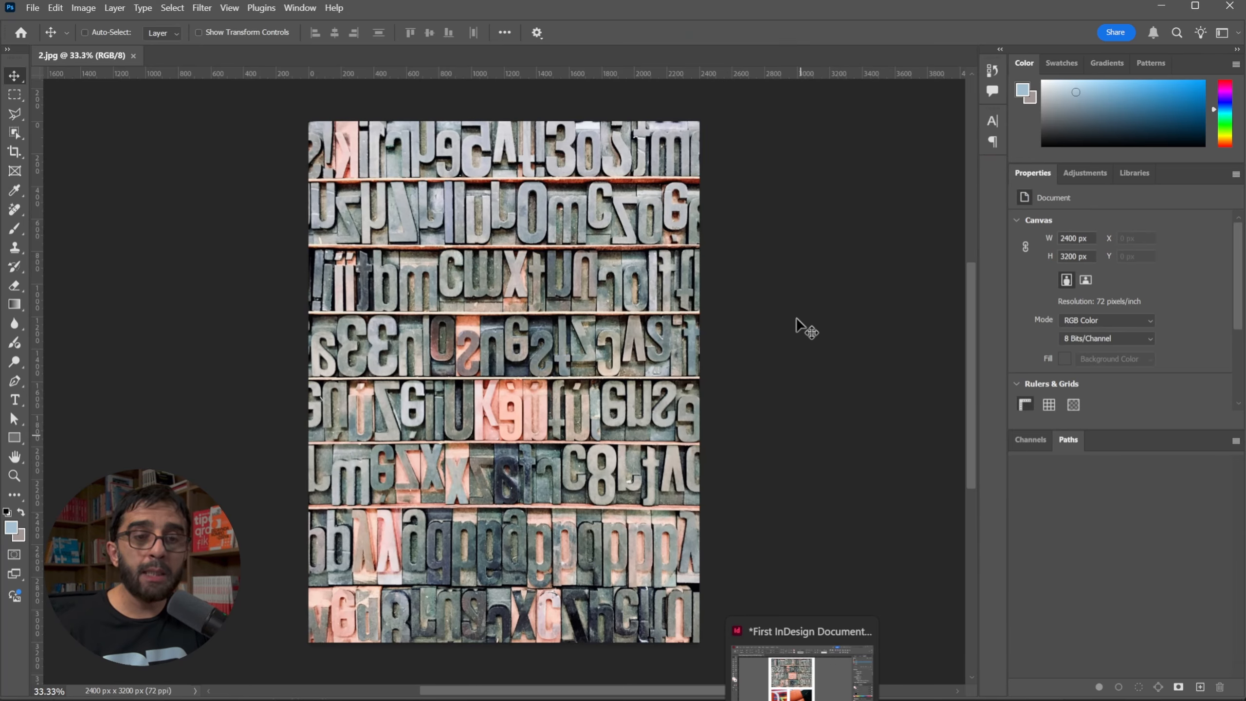
{"action": "left_click", "coordinate": [1223, 33]}
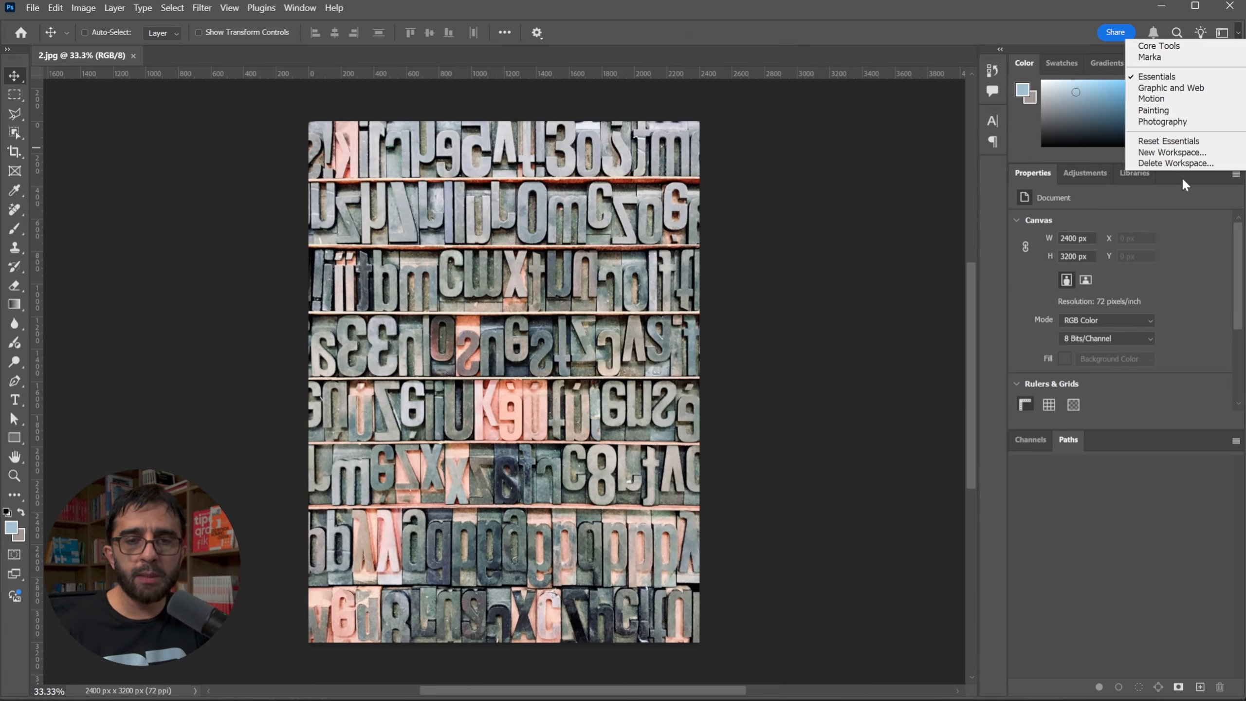
{"action": "left_click", "coordinate": [1185, 143]}
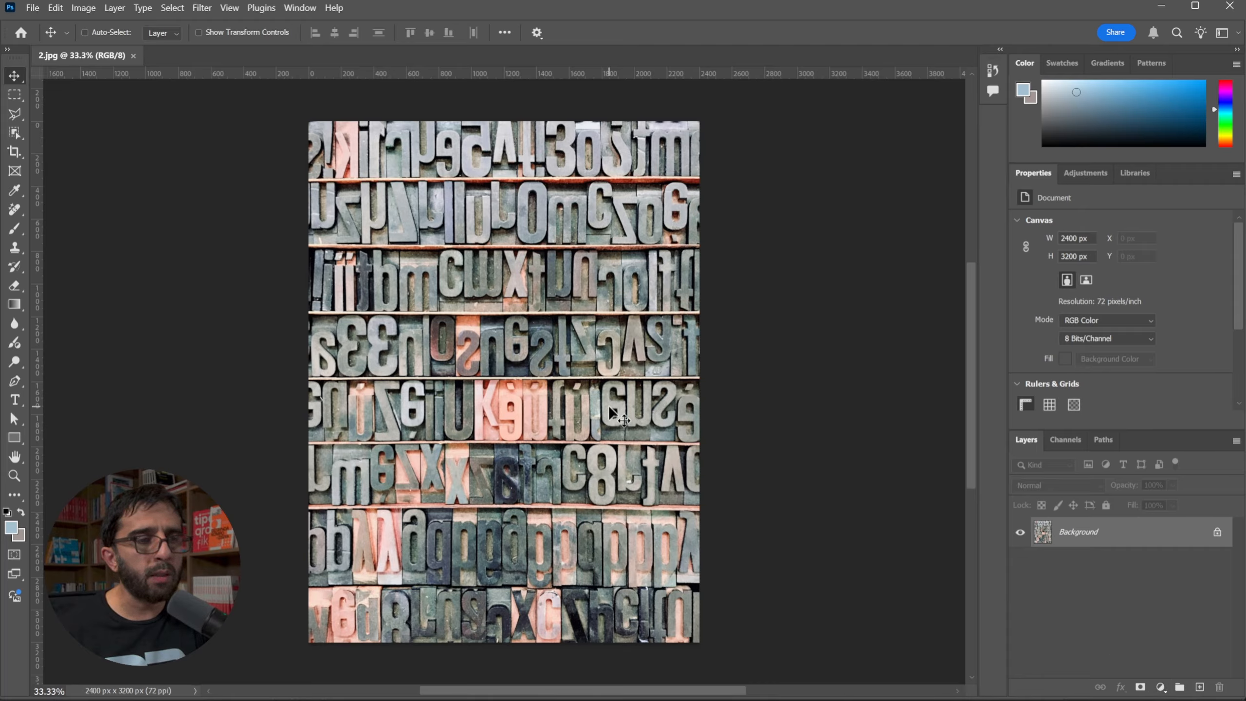
Step: Apply a Black & White adjustment to 2.jpg with Reds 25, Yellows -55, Greens -126, Cyans -200, Blues -151 and Magentas -17
{"action": "left_click", "coordinate": [83, 8]}
{"action": "mouse_move", "coordinate": [104, 46]}
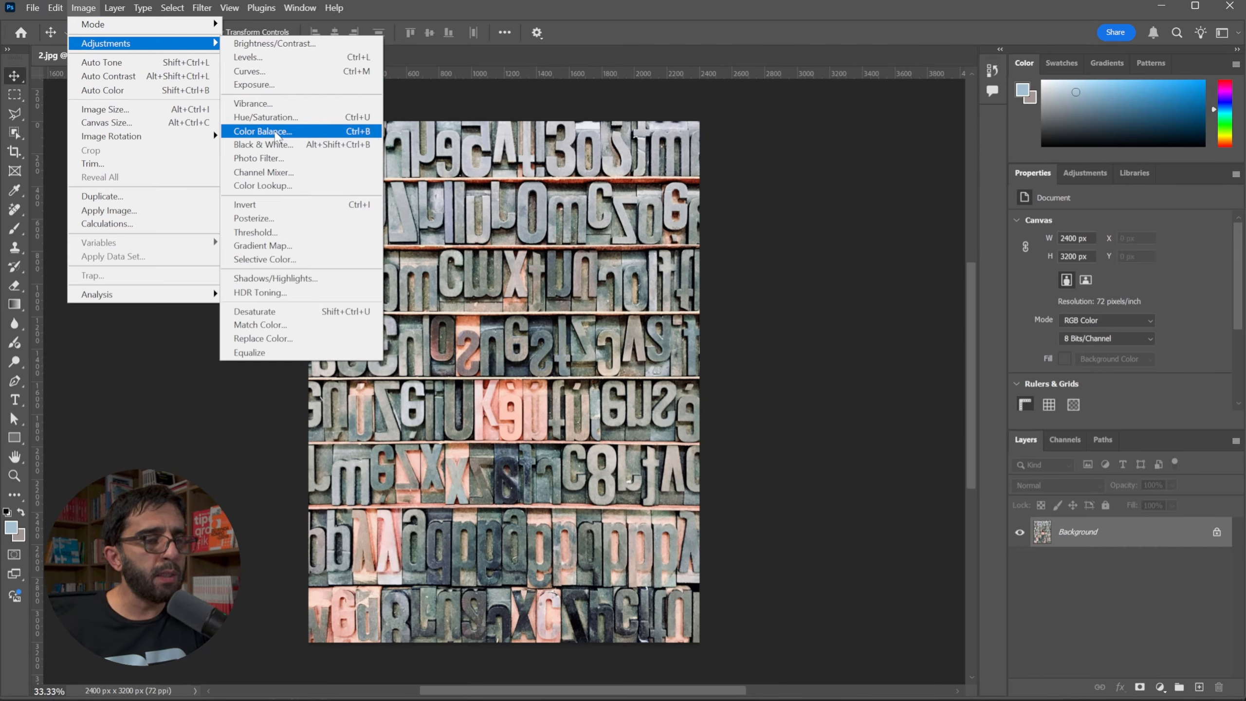
{"action": "left_click", "coordinate": [298, 150]}
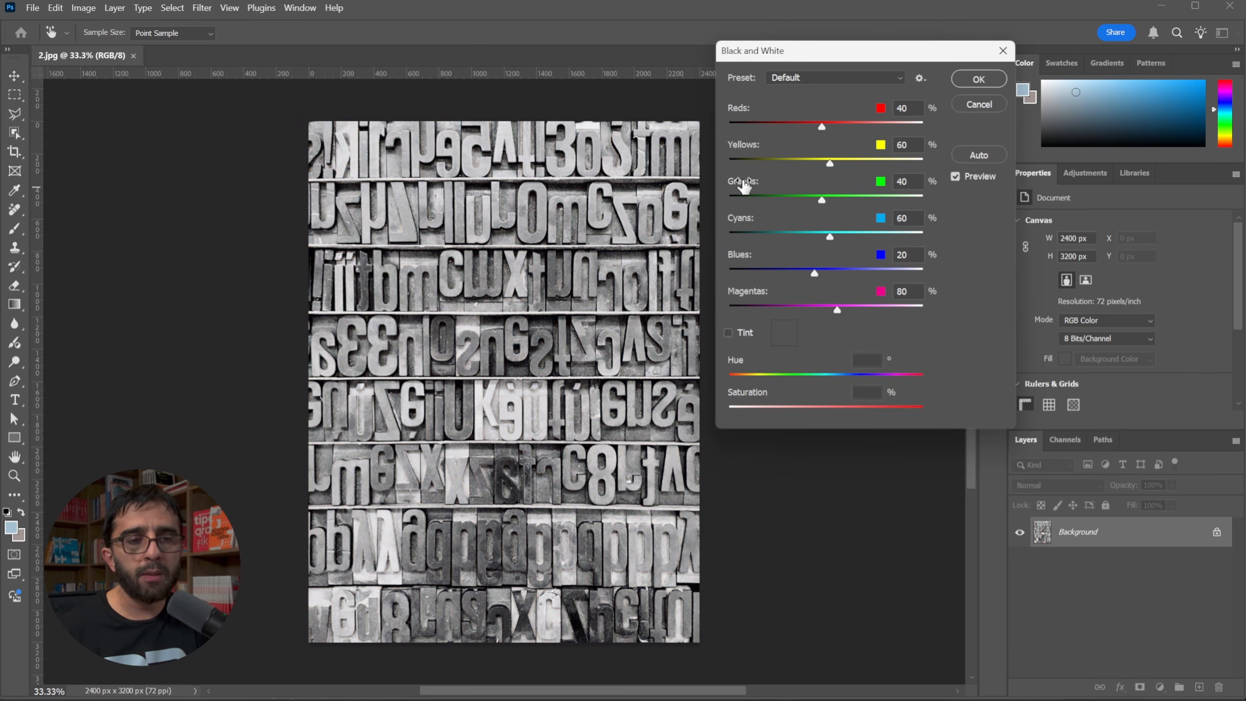
{"action": "mouse_move", "coordinate": [823, 129]}
{"action": "left_mouse_down"}
{"action": "mouse_move", "coordinate": [787, 120]}
{"action": "mouse_move", "coordinate": [851, 121]}
{"action": "mouse_move", "coordinate": [816, 124]}
{"action": "left_mouse_up"}
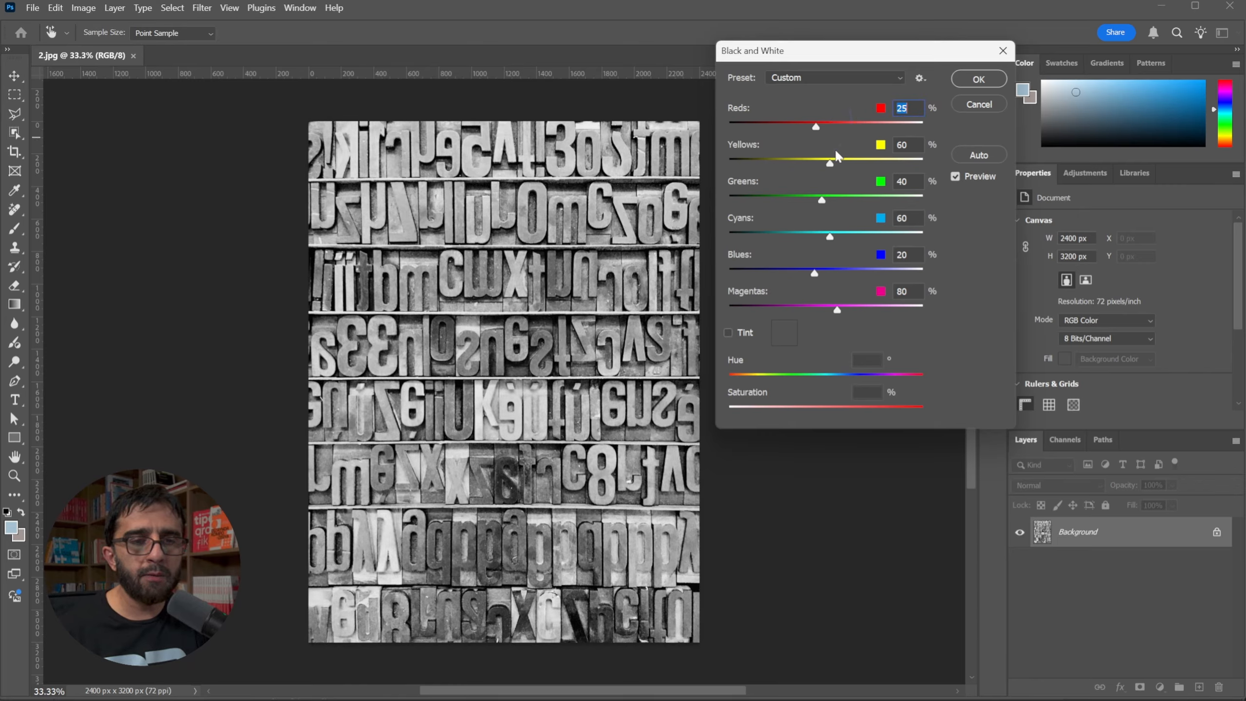
{"action": "left_click_drag", "start_coordinate": [837, 165], "coordinate": [757, 199]}
{"action": "left_click_drag", "start_coordinate": [829, 234], "coordinate": [655, 248]}
{"action": "left_click_drag", "start_coordinate": [815, 275], "coordinate": [747, 261]}
{"action": "left_click_drag", "start_coordinate": [835, 309], "coordinate": [799, 314]}
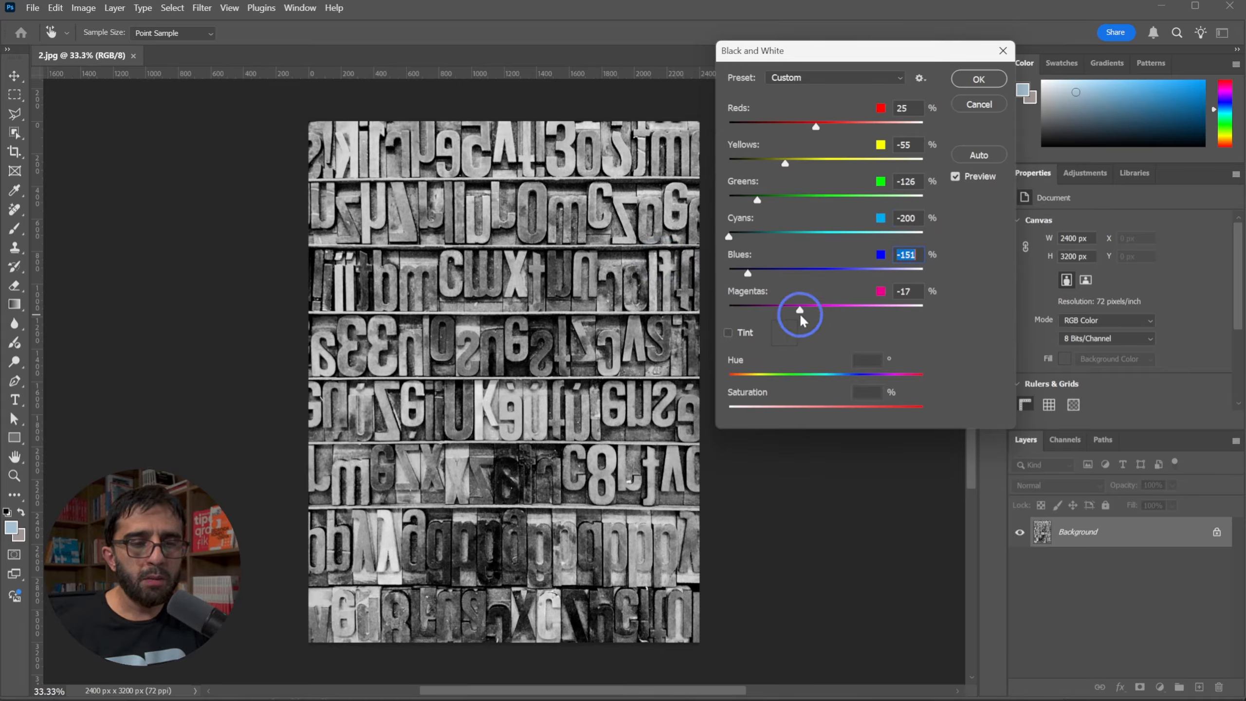
{"action": "left_click", "coordinate": [979, 79]}
Step: Increase the contrast of 2.jpg with Levels, moving the black and white input points slightly inward
{"action": "key", "text": "ctrl"}
{"action": "key", "text": "ctrl+l"}
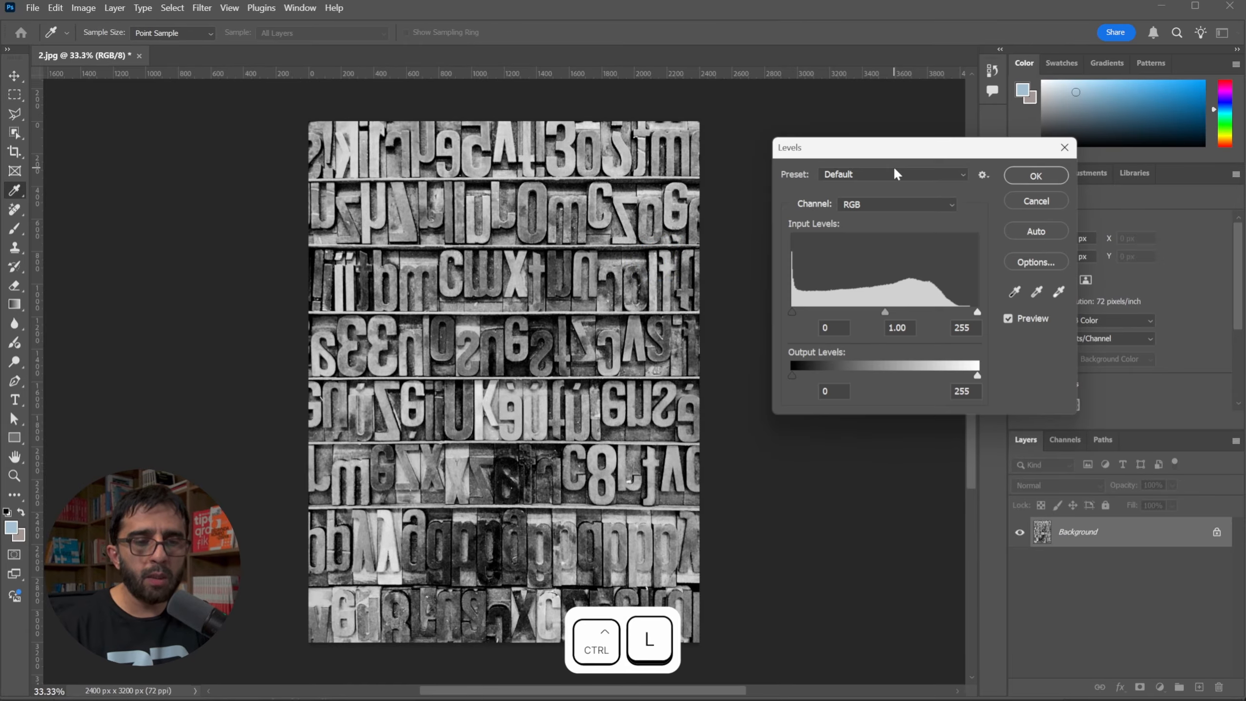
{"action": "left_click_drag", "start_coordinate": [849, 150], "coordinate": [730, 169]}
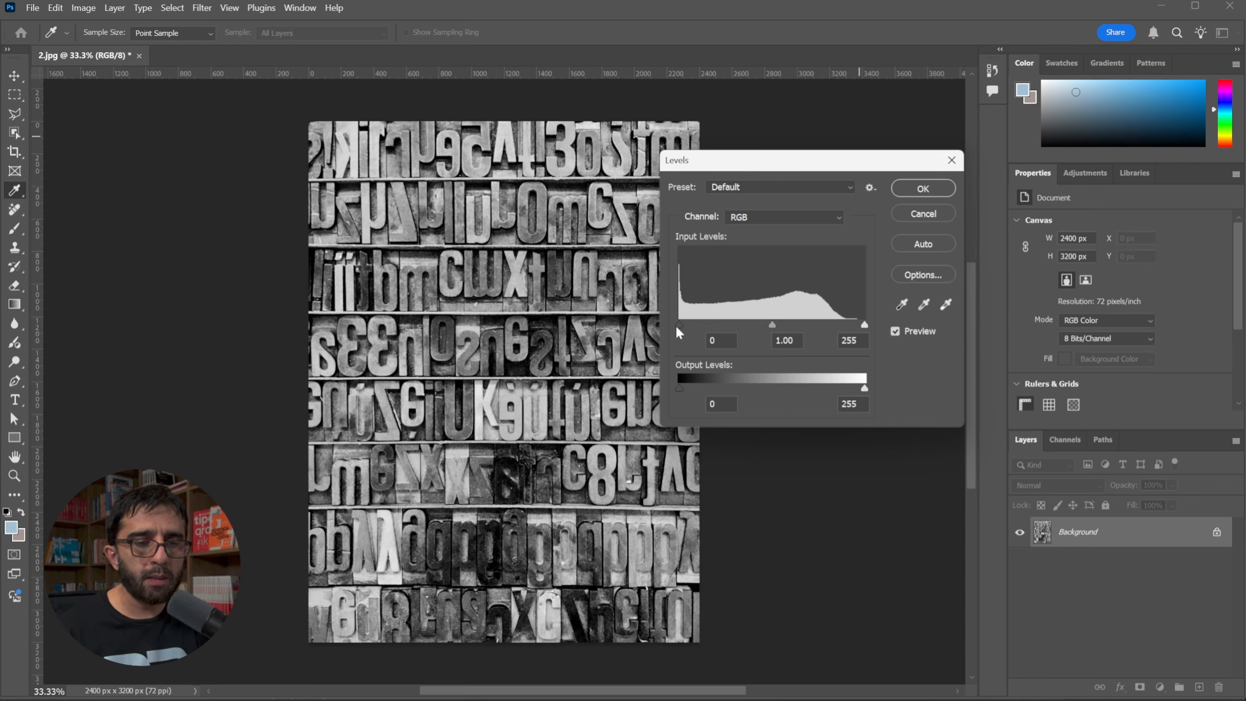
{"action": "left_click_drag", "start_coordinate": [679, 325], "coordinate": [699, 325]}
{"action": "left_click_drag", "start_coordinate": [864, 325], "coordinate": [850, 322]}
{"action": "left_click", "coordinate": [910, 193]}
{"action": "key", "text": "v"}
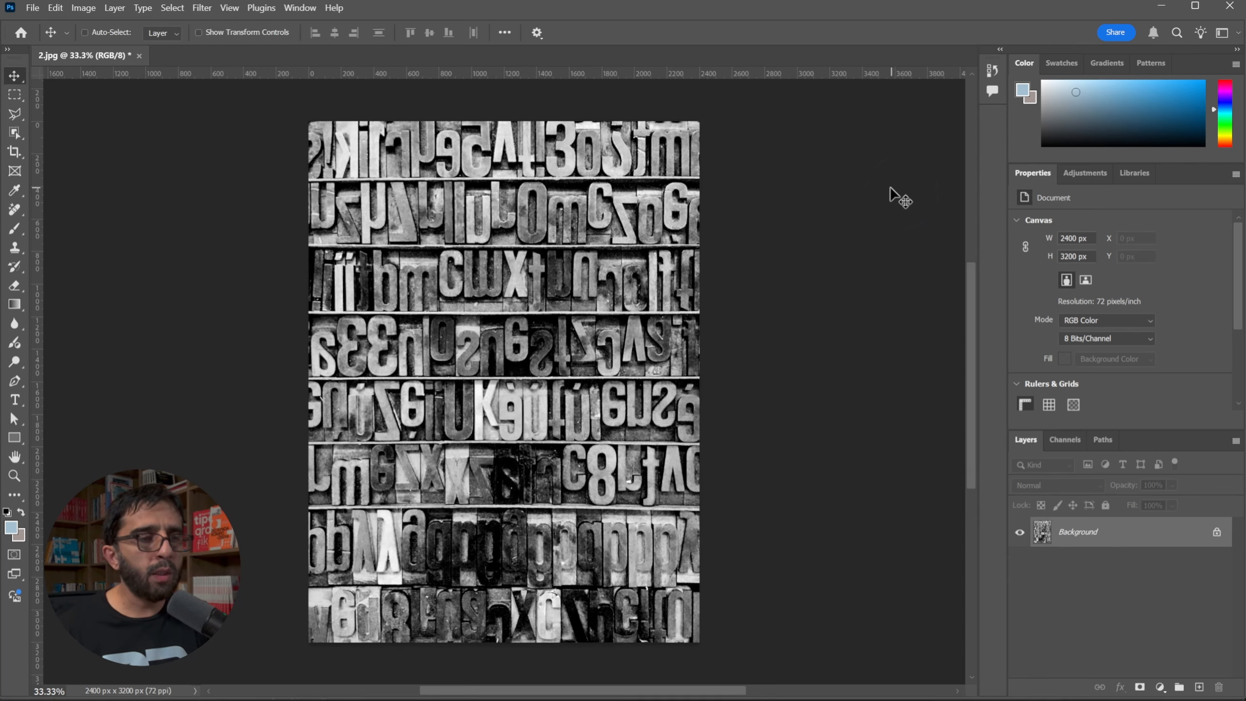
Step: Save 2.jpg as a progressive JPEG at Maximum quality 12 and switch back to the InDesign layout
{"action": "key", "text": "ctrl+s"}
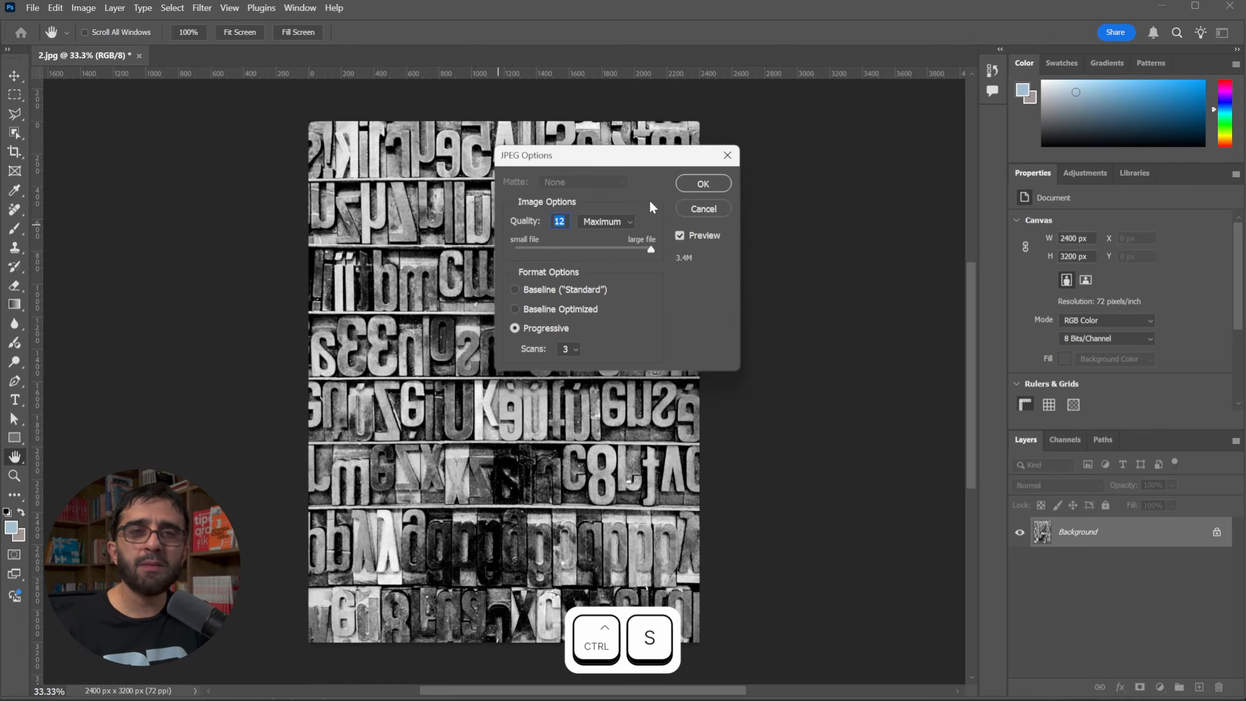
{"action": "left_click", "coordinate": [703, 183]}
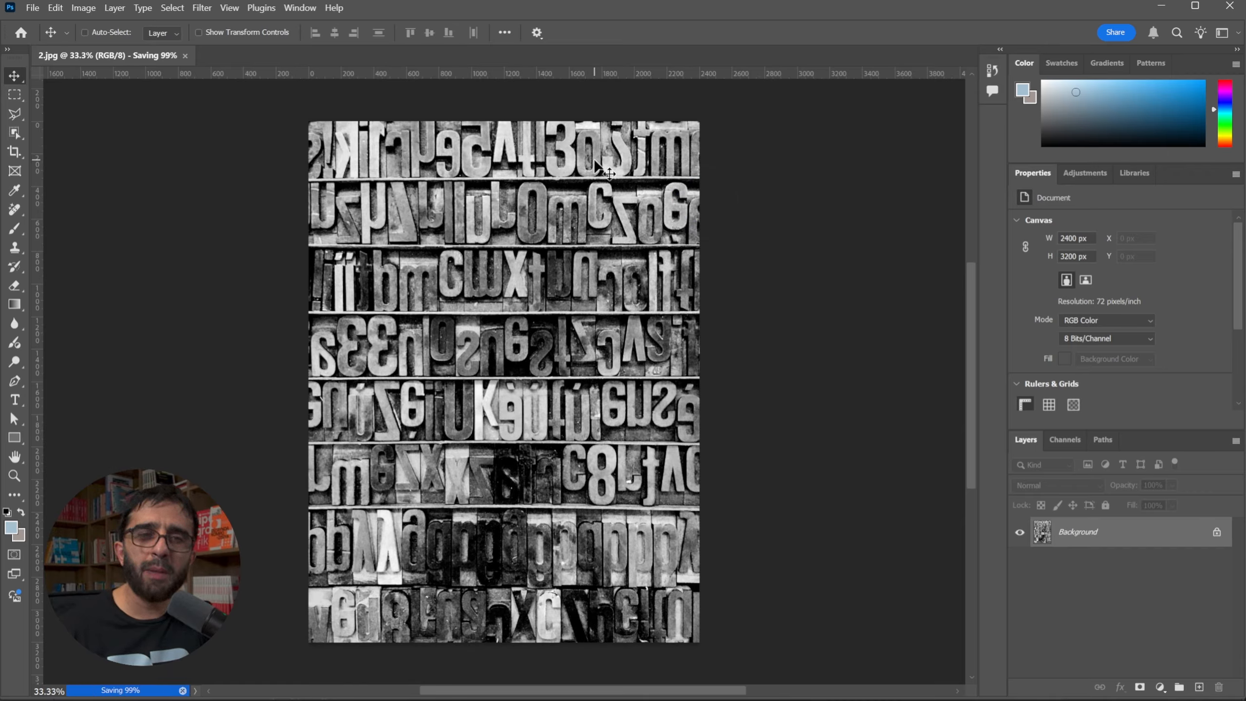
{"action": "key", "text": "alt+Tab"}
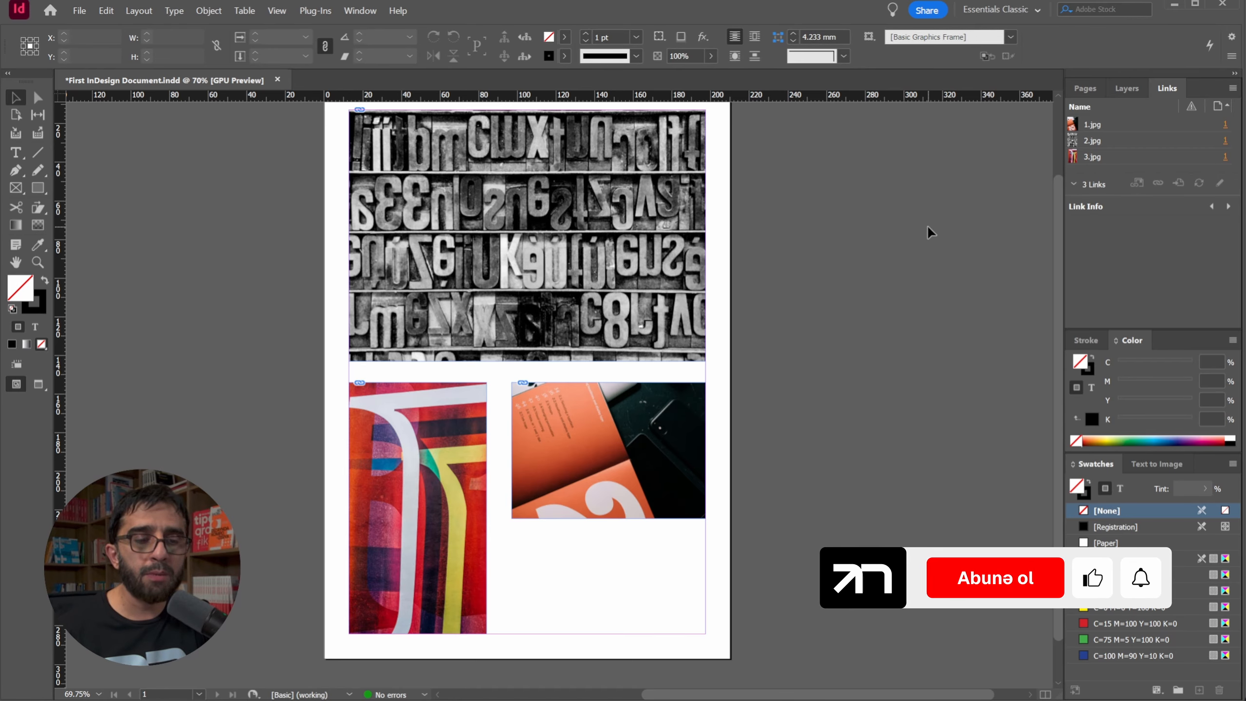
{"action": "left_click", "coordinate": [427, 243]}
{"action": "right_click", "coordinate": [424, 122]}
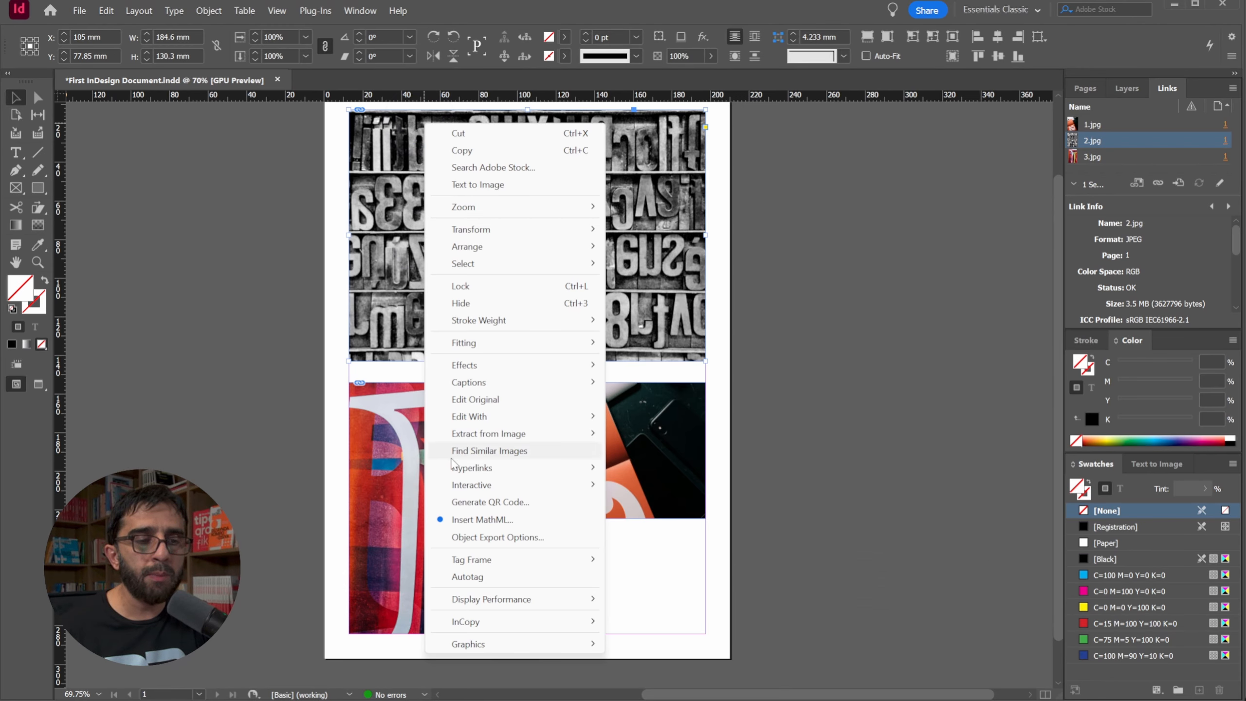
{"action": "mouse_move", "coordinate": [540, 425]}
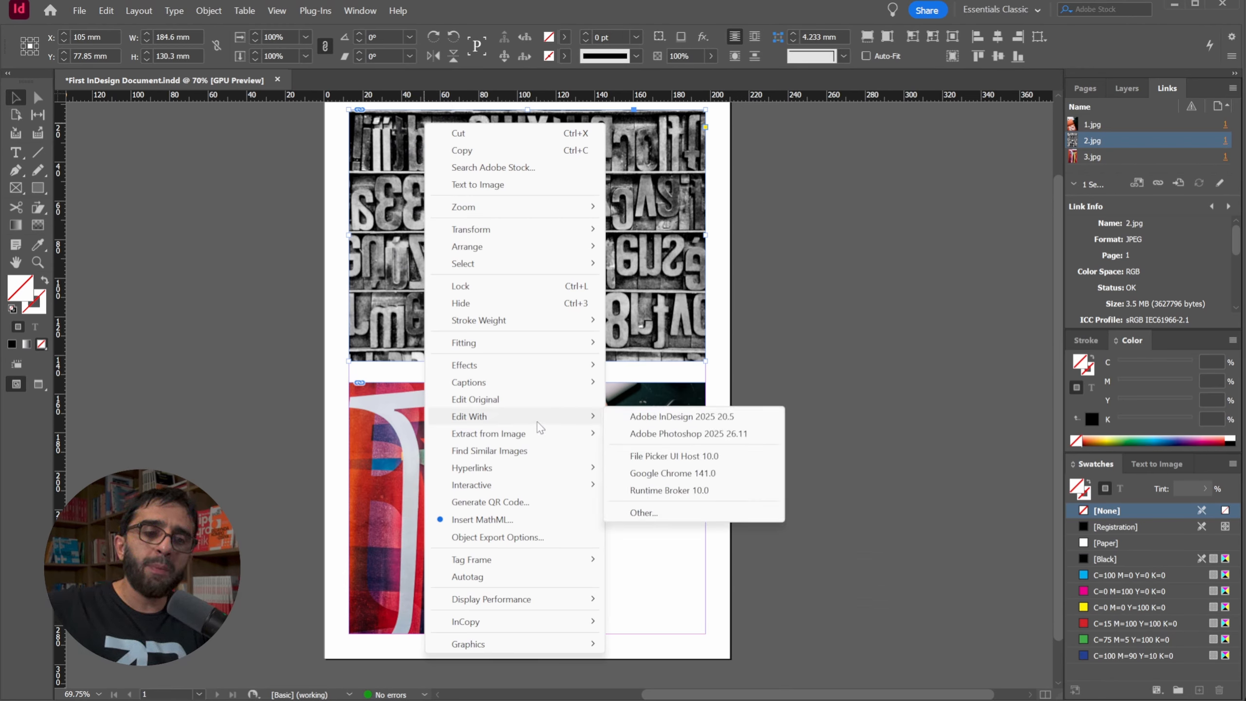
{"action": "left_click", "coordinate": [737, 334]}
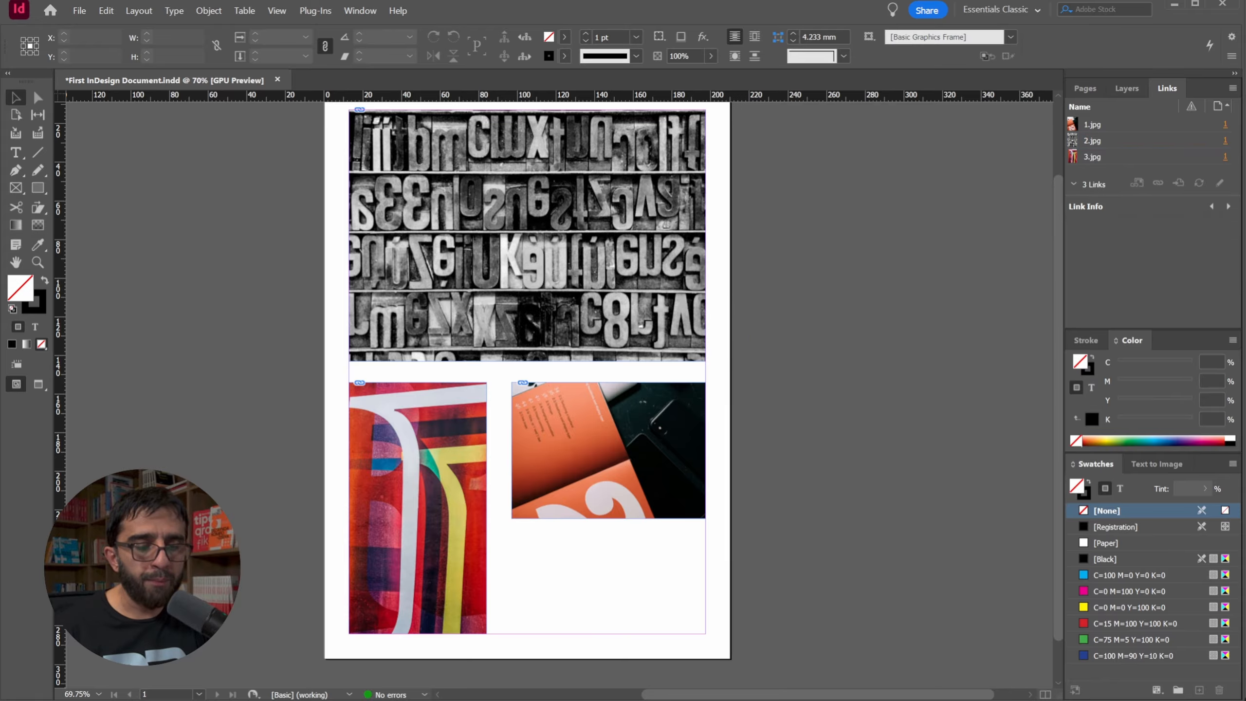
Step: Check the source file of image 2 in the InDesign images folder in File Explorer, and return to the layout
{"action": "left_click", "coordinate": [641, 700]}
{"action": "left_click", "coordinate": [551, 682]}
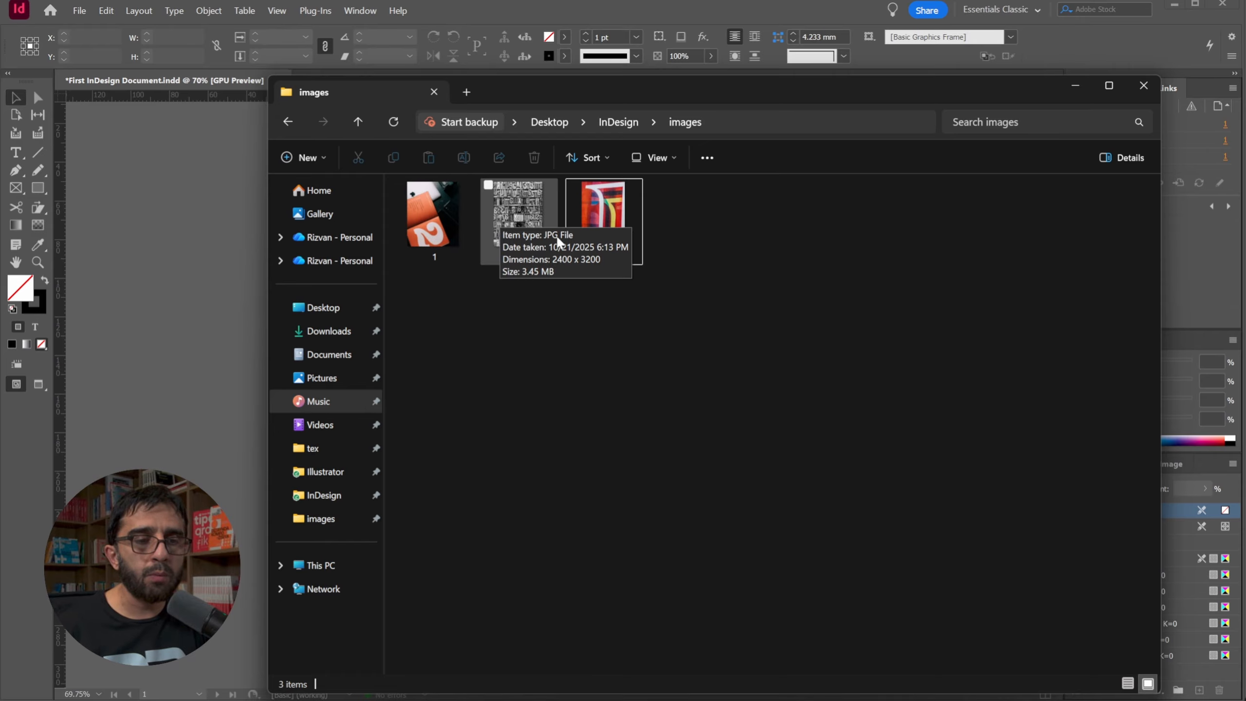
{"action": "key", "text": "alt+Tab"}
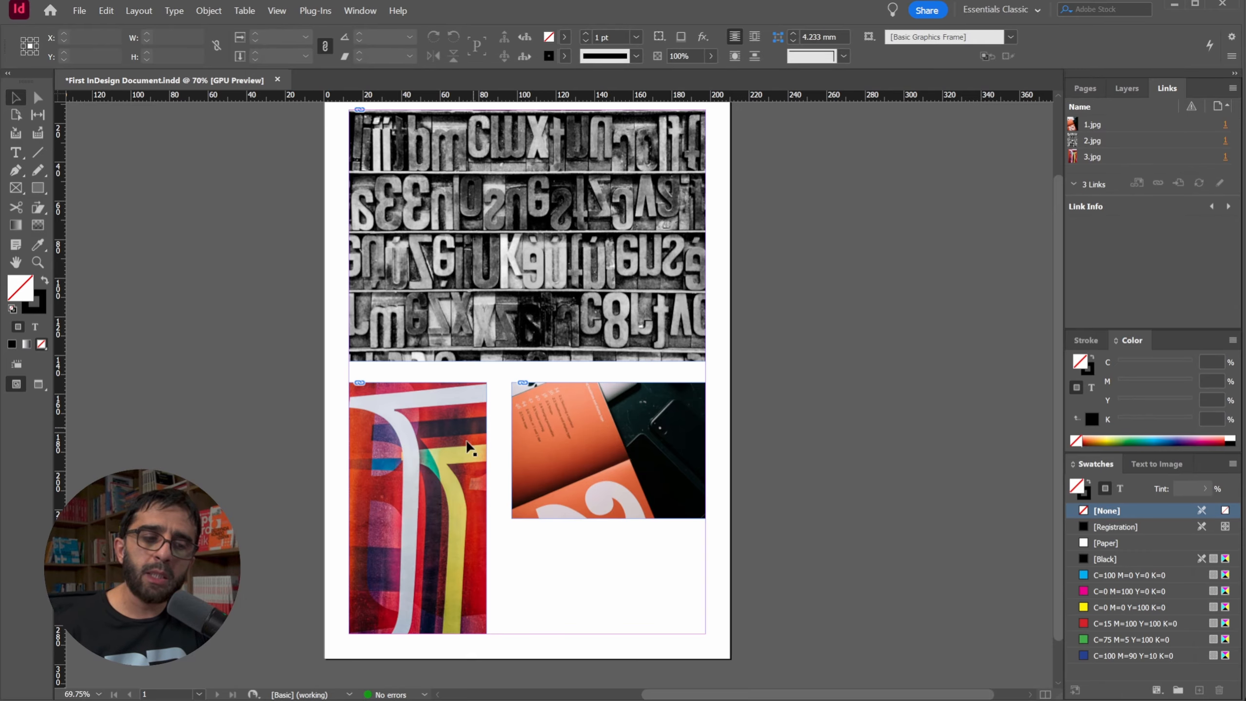
Step: Open the lower-left frame's image 3.jpg for editing in Adobe Photoshop 2025
{"action": "left_click", "coordinate": [388, 399]}
{"action": "right_click", "coordinate": [387, 401]}
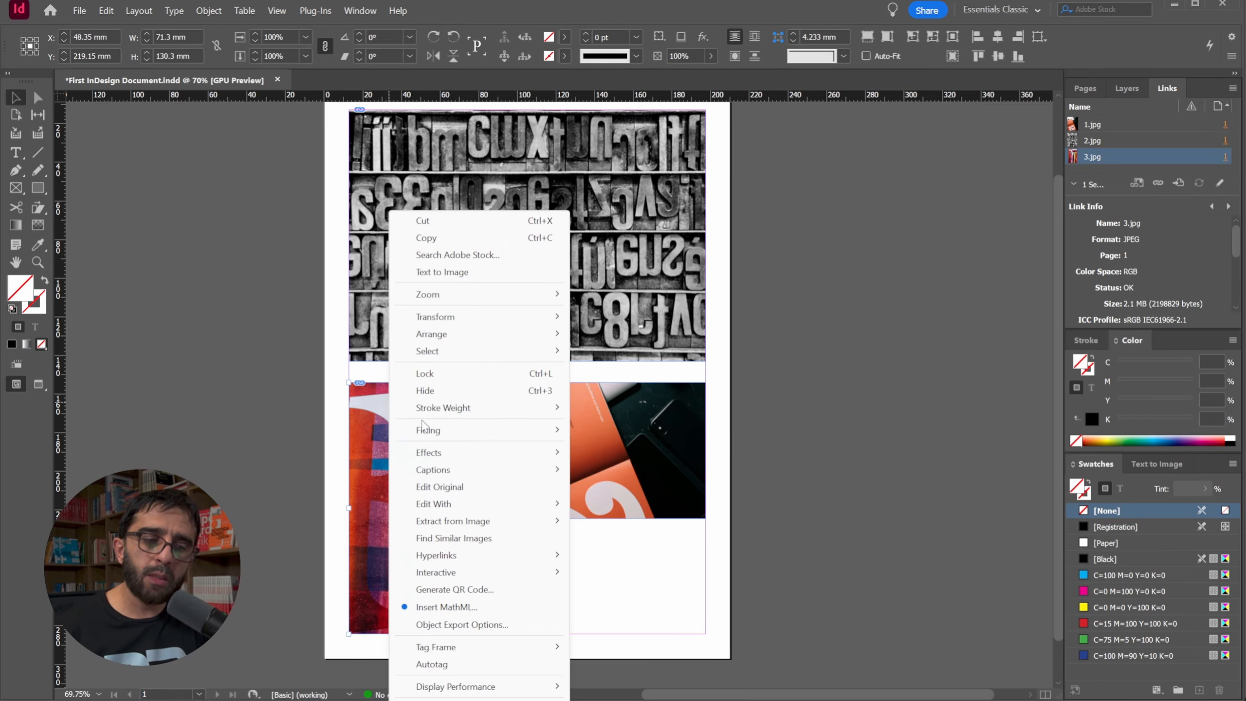
{"action": "mouse_move", "coordinate": [462, 501]}
{"action": "left_click", "coordinate": [680, 520]}
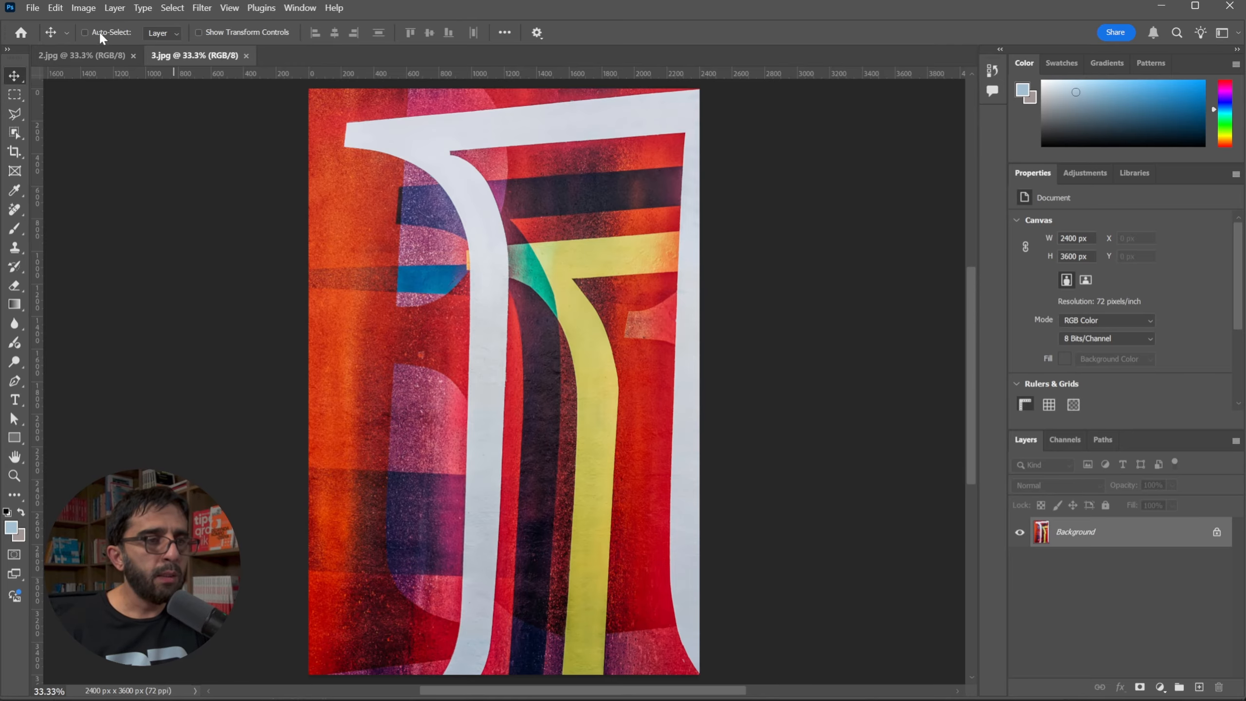
Step: Apply a Black & White adjustment to 3.jpg with Reds -2, Yellows 119, Greens 72, Cyans 49, Blues -43 and Magentas 58
{"action": "left_click", "coordinate": [82, 10]}
{"action": "mouse_move", "coordinate": [105, 43]}
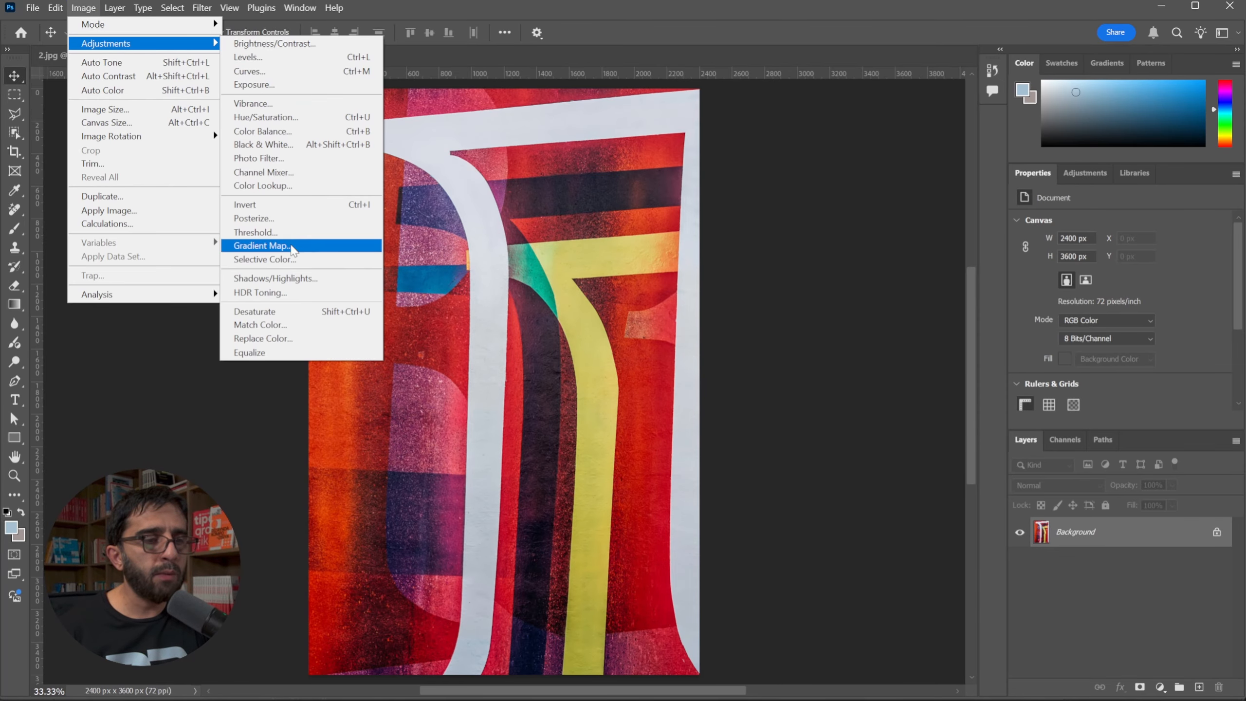
{"action": "left_click", "coordinate": [284, 144]}
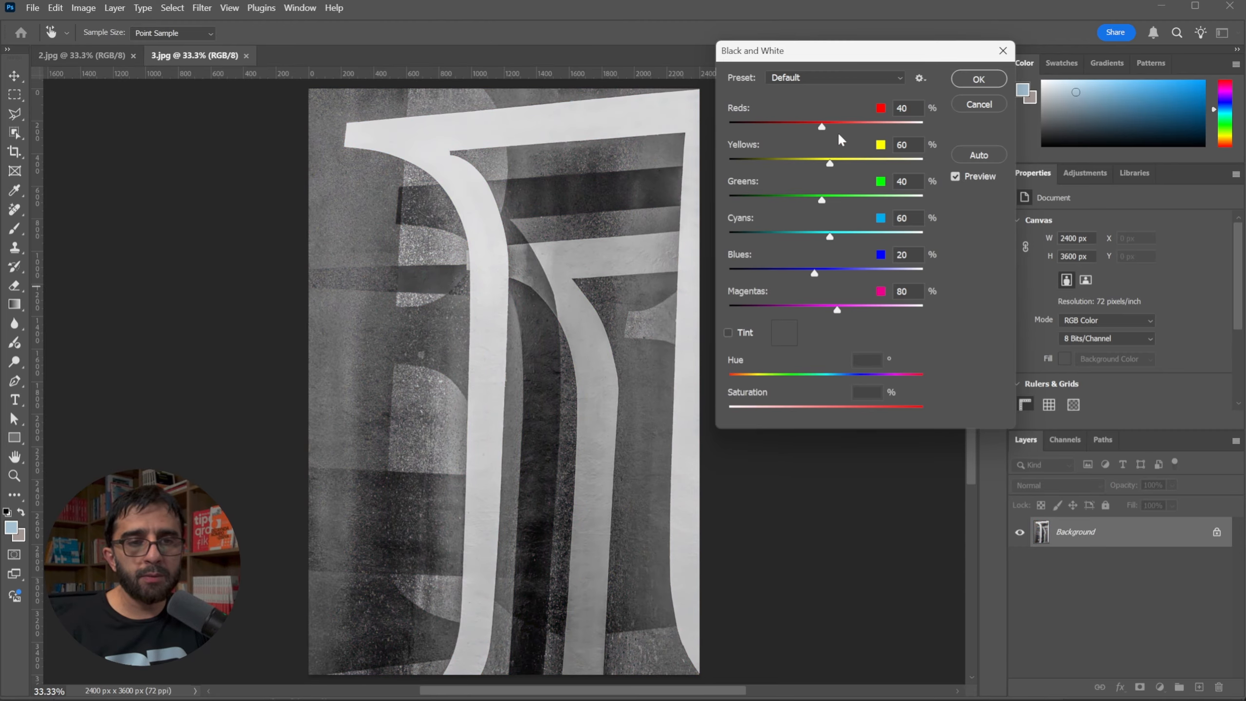
{"action": "left_click_drag", "start_coordinate": [824, 130], "coordinate": [805, 122]}
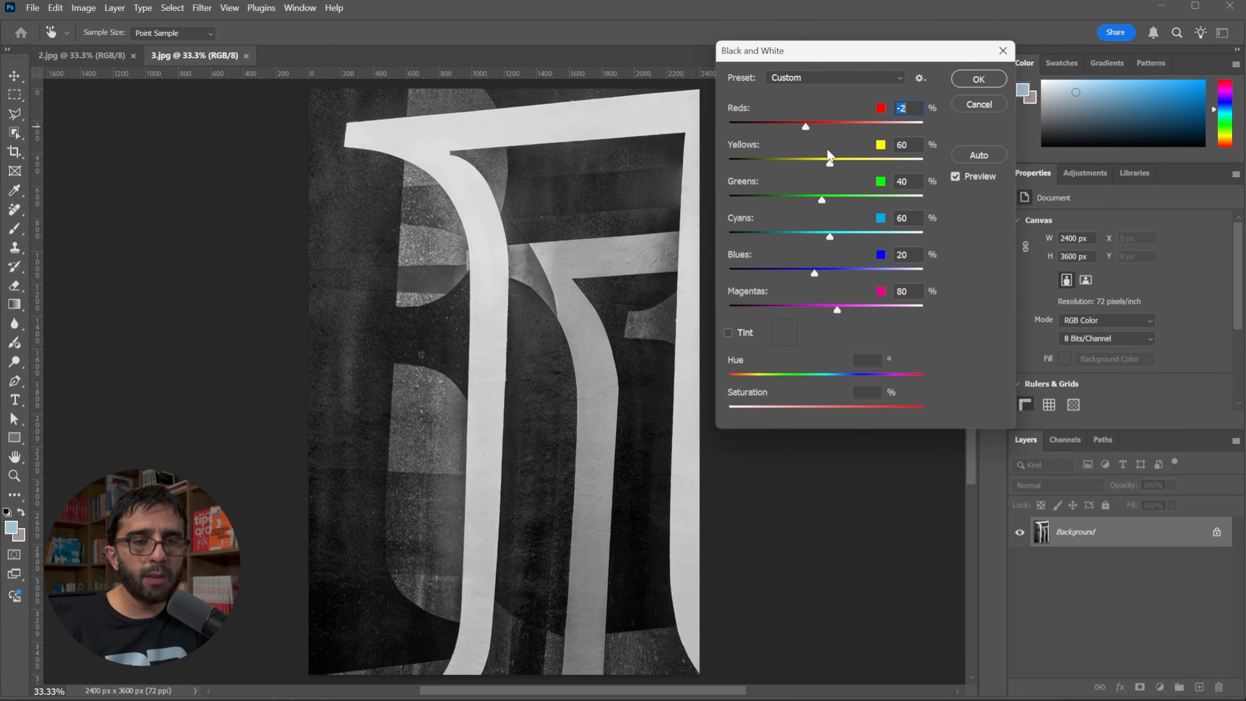
{"action": "left_click_drag", "start_coordinate": [829, 163], "coordinate": [791, 269]}
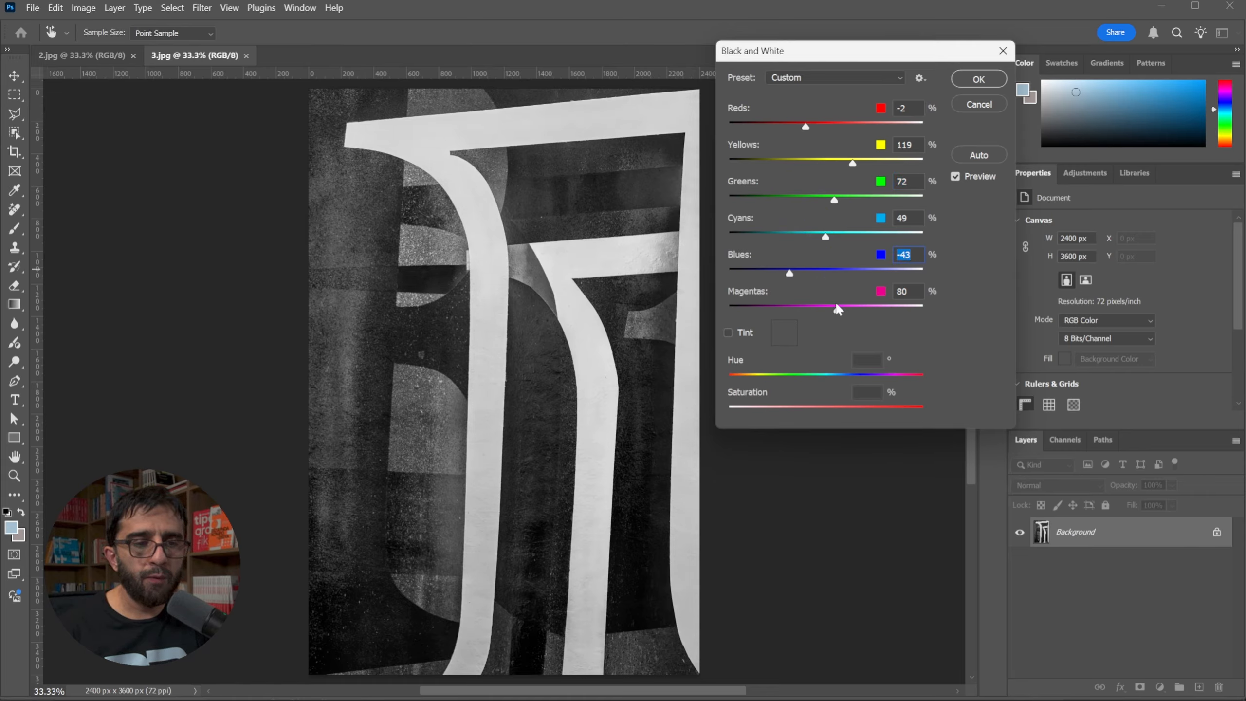
{"action": "mouse_move", "coordinate": [837, 306]}
{"action": "left_mouse_down"}
{"action": "mouse_move", "coordinate": [871, 305]}
{"action": "mouse_move", "coordinate": [815, 305]}
{"action": "mouse_move", "coordinate": [830, 305]}
{"action": "left_mouse_up"}
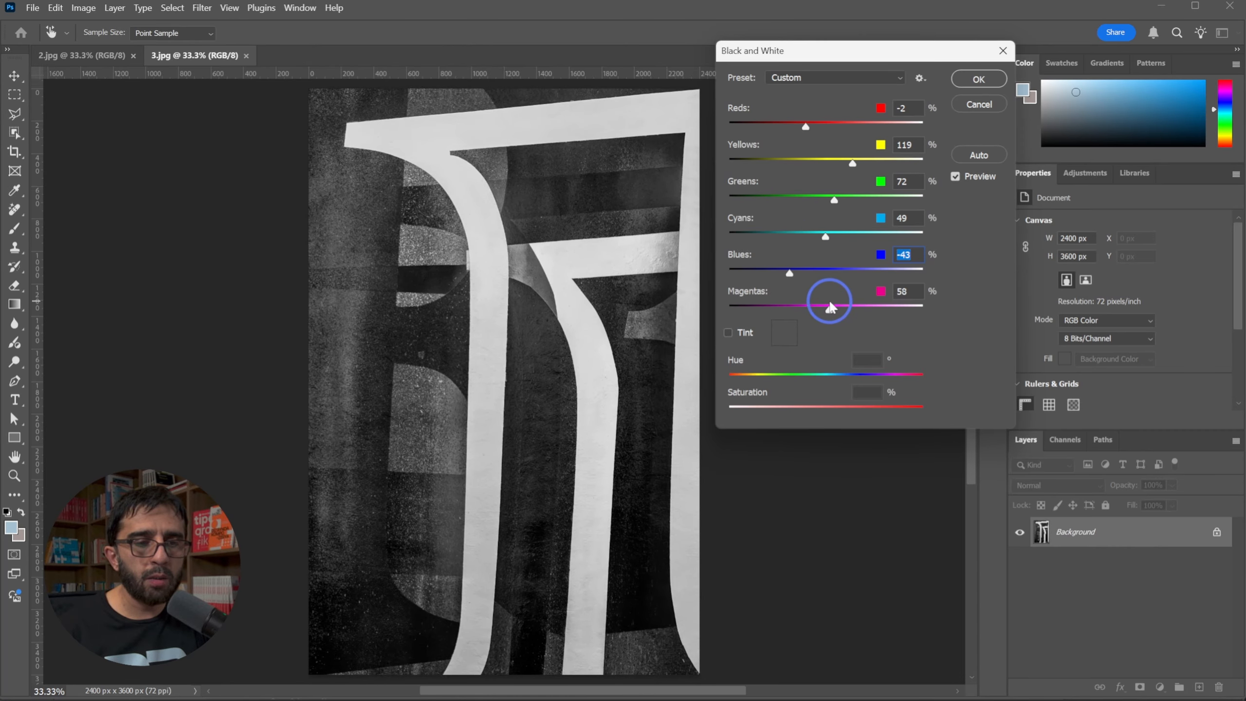
{"action": "left_click", "coordinate": [969, 80]}
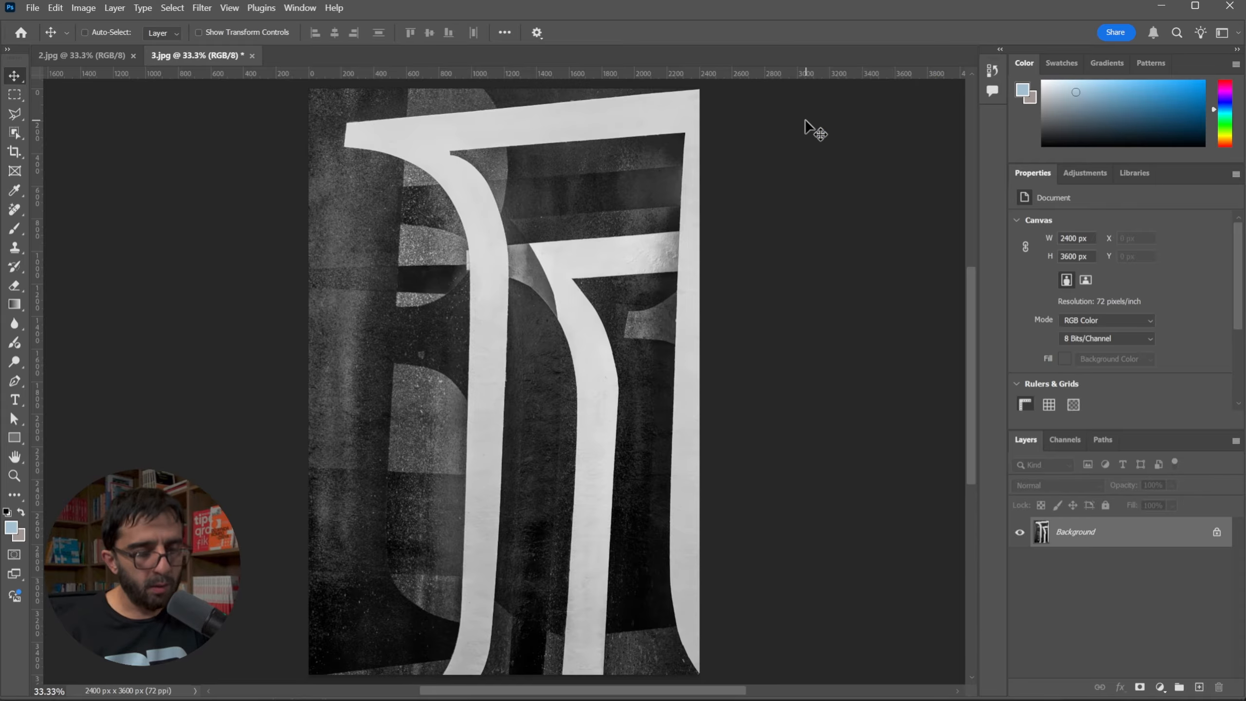
Step: Save 3.jpg with the offered JPEG options and switch back to the InDesign layout
{"action": "key", "text": "ctrl+s"}
{"action": "left_click", "coordinate": [709, 186]}
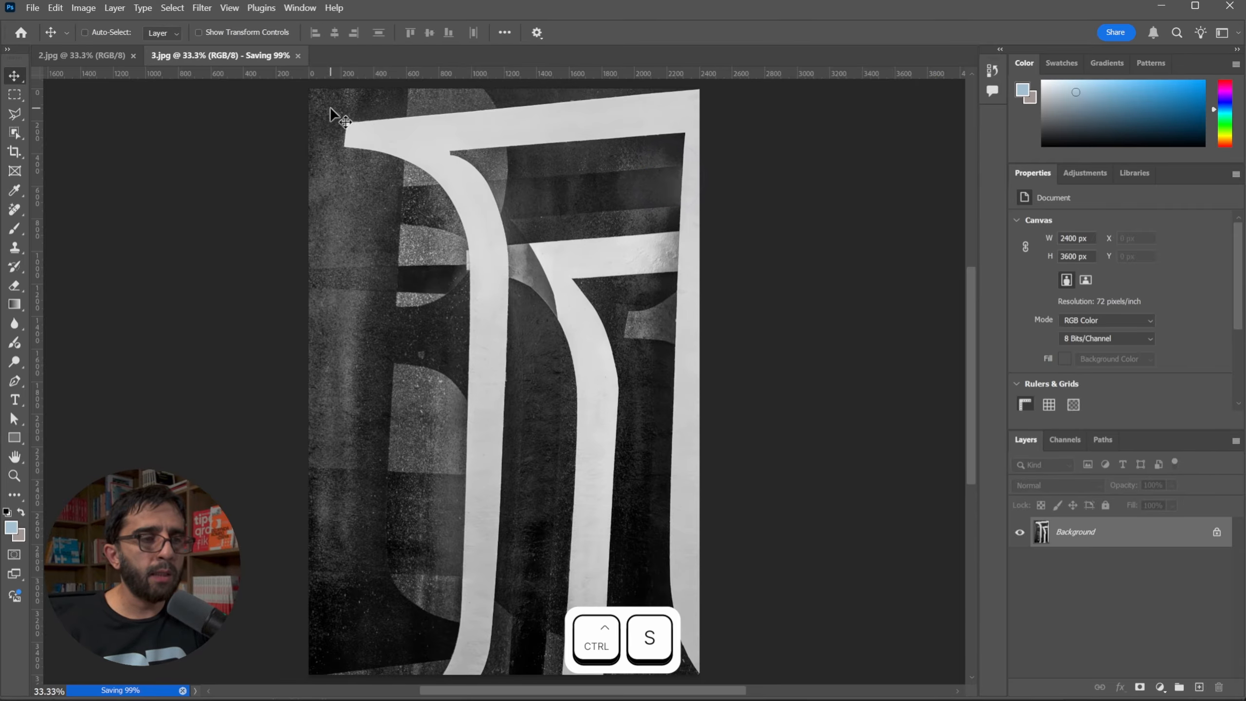
{"action": "left_click", "coordinate": [778, 700]}
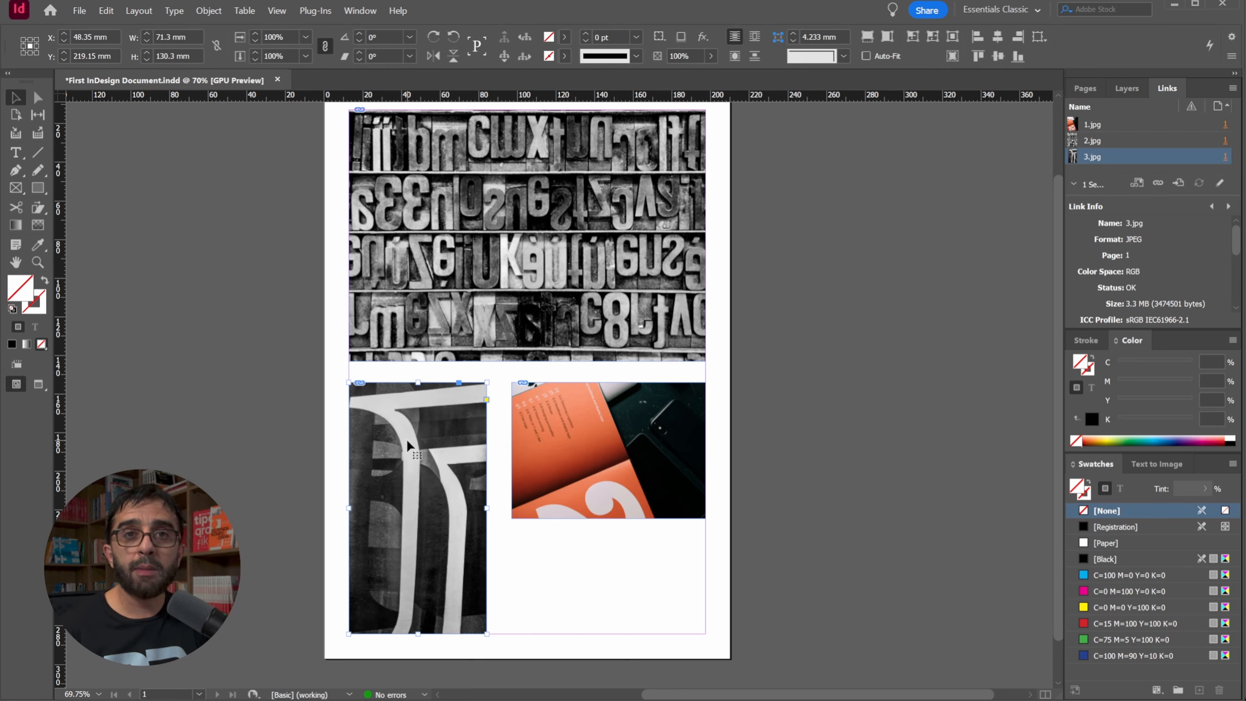
Step: Open image 1 from the InDesign images folder in Photoshop as its own document
{"action": "left_click", "coordinate": [849, 218]}
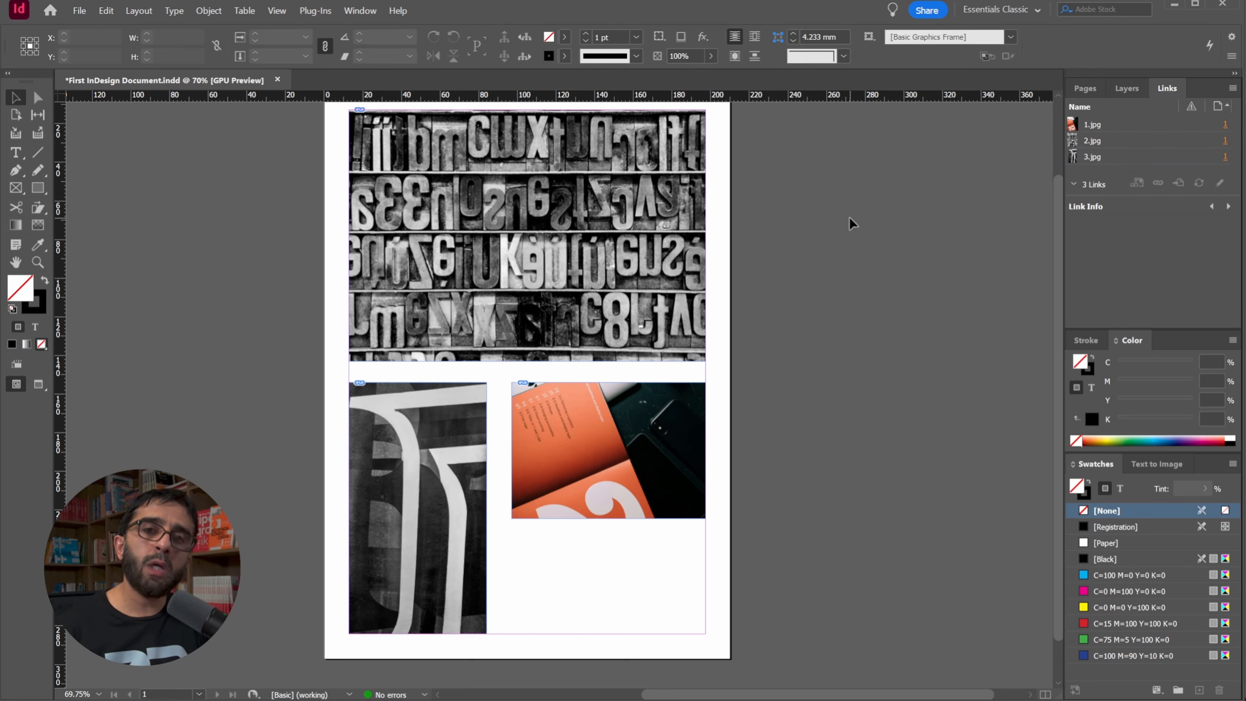
{"action": "left_click", "coordinate": [660, 700]}
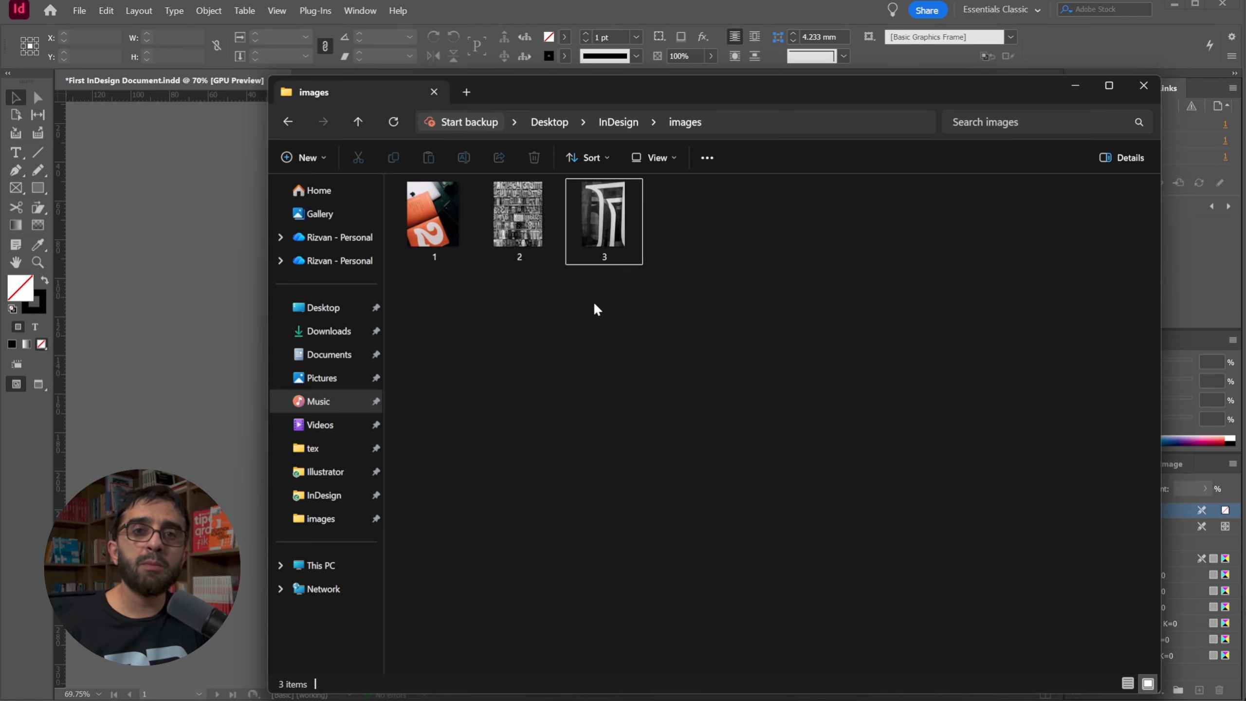
{"action": "left_click", "coordinate": [440, 213]}
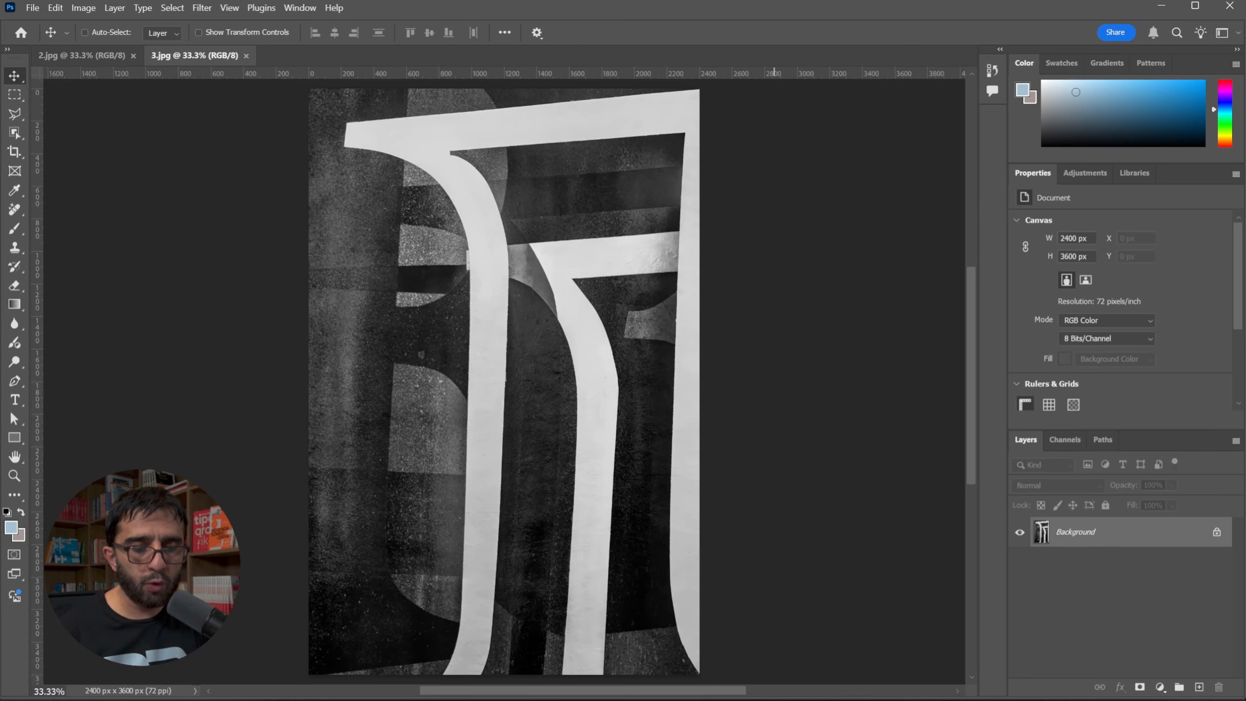
{"action": "left_click_drag", "start_coordinate": [614, 211], "coordinate": [439, 58]}
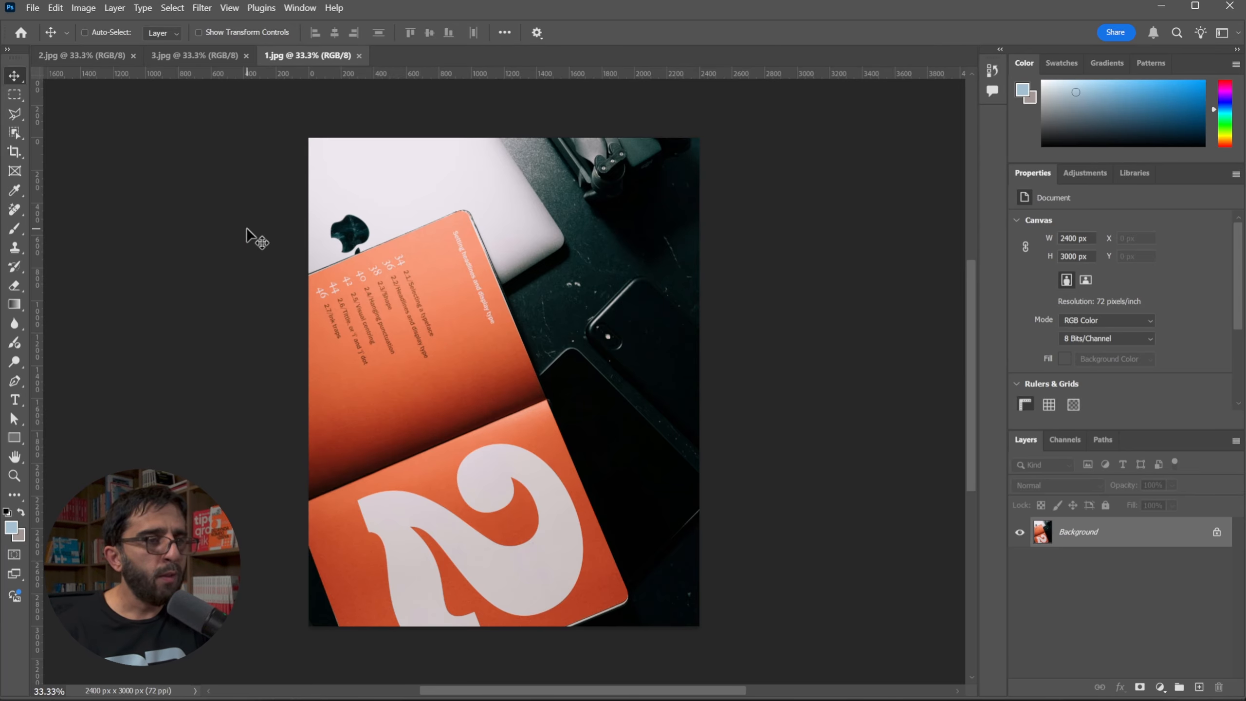
Step: Apply a Black & White adjustment to 1.jpg with Reds -4, Yellows 70, Greens 28, Cyans 77, Blues 58 and Magentas 83
{"action": "key", "text": "shift+ctrl"}
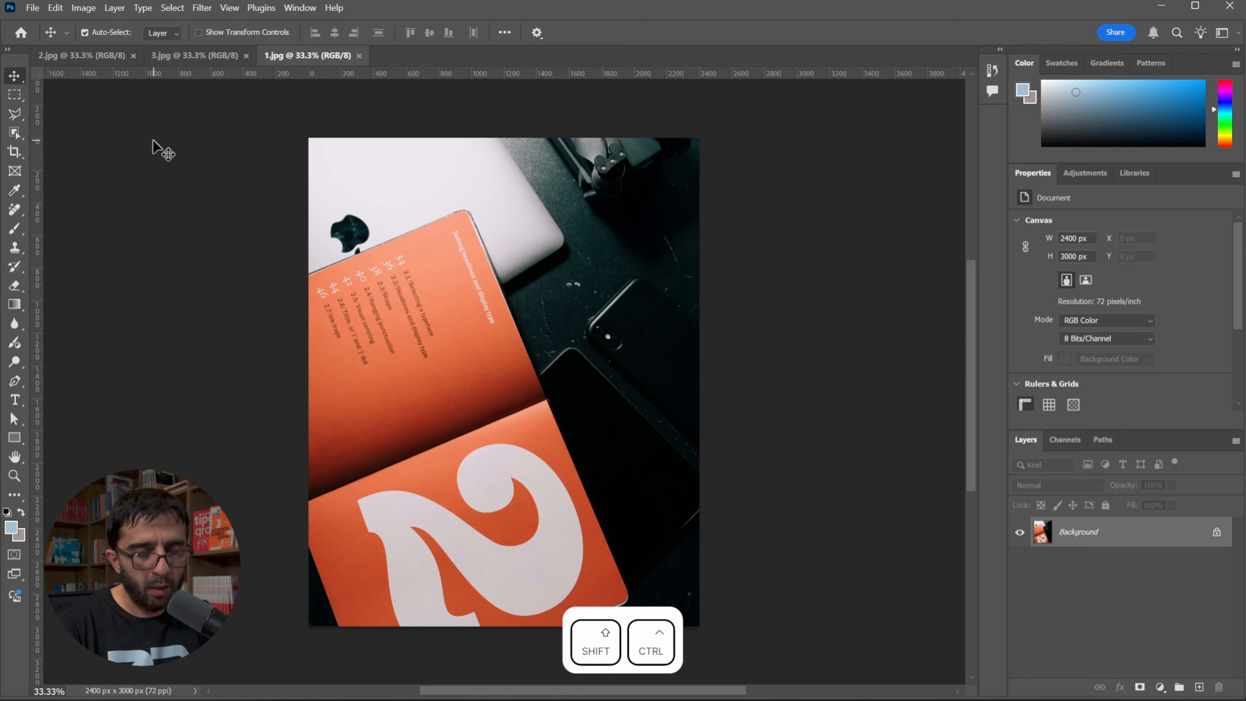
{"action": "key", "text": "ctrl+shift+alt+b"}
{"action": "left_click_drag", "start_coordinate": [819, 53], "coordinate": [818, 136]}
{"action": "left_click_drag", "start_coordinate": [821, 212], "coordinate": [803, 206]}
{"action": "left_click_drag", "start_coordinate": [828, 246], "coordinate": [838, 393]}
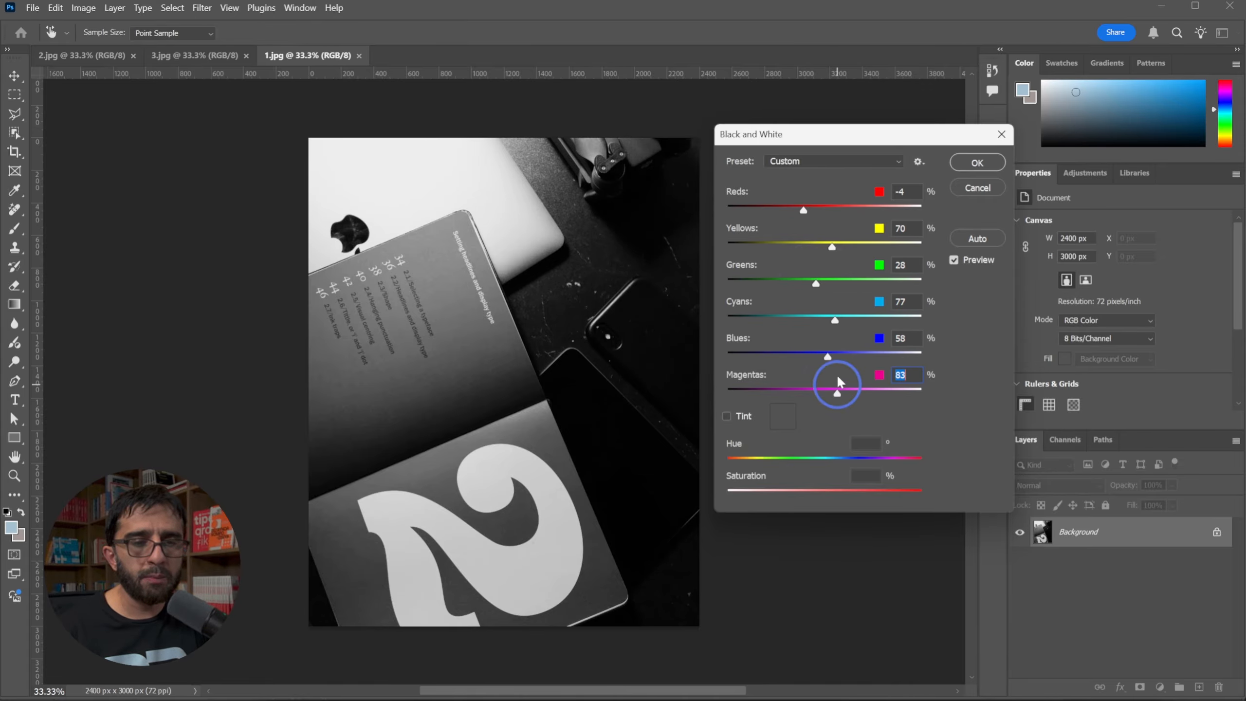
{"action": "left_click", "coordinate": [977, 164]}
Step: Save 1.jpg as a progressive JPEG at Maximum quality 12, and update its modified link in the InDesign layout
{"action": "key", "text": "ctrl+s"}
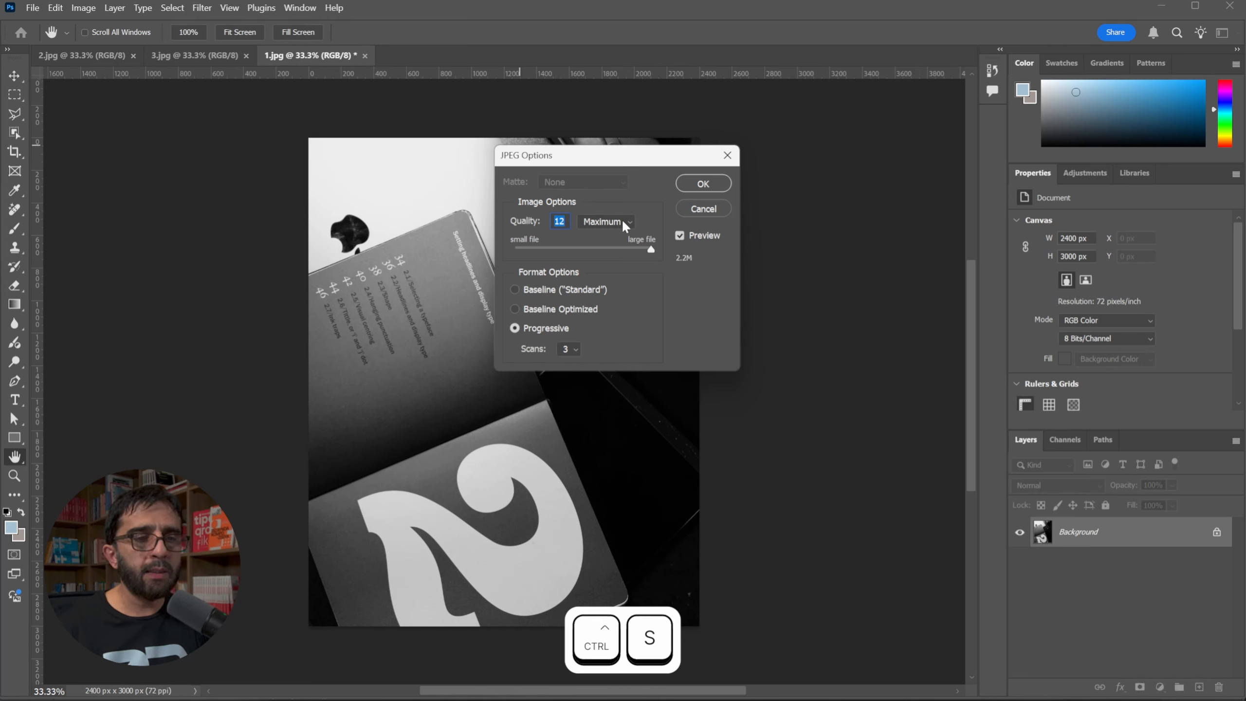
{"action": "left_click", "coordinate": [692, 185]}
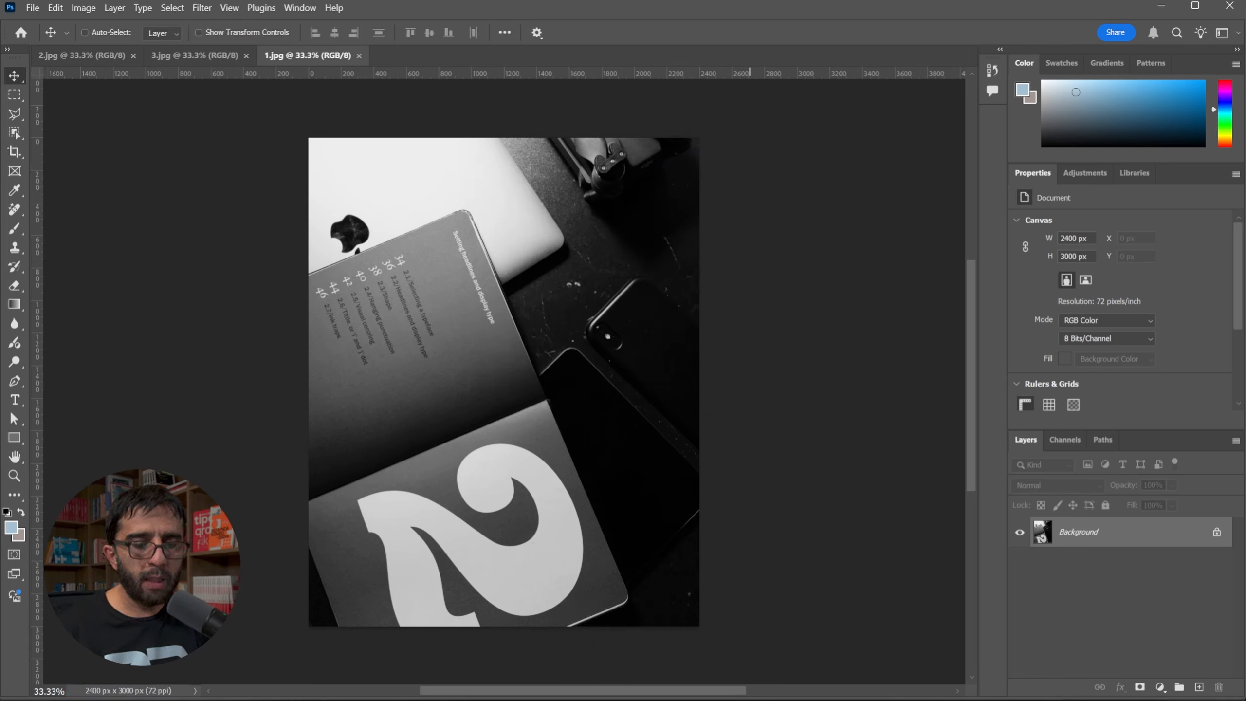
{"action": "key", "text": "alt+Tab"}
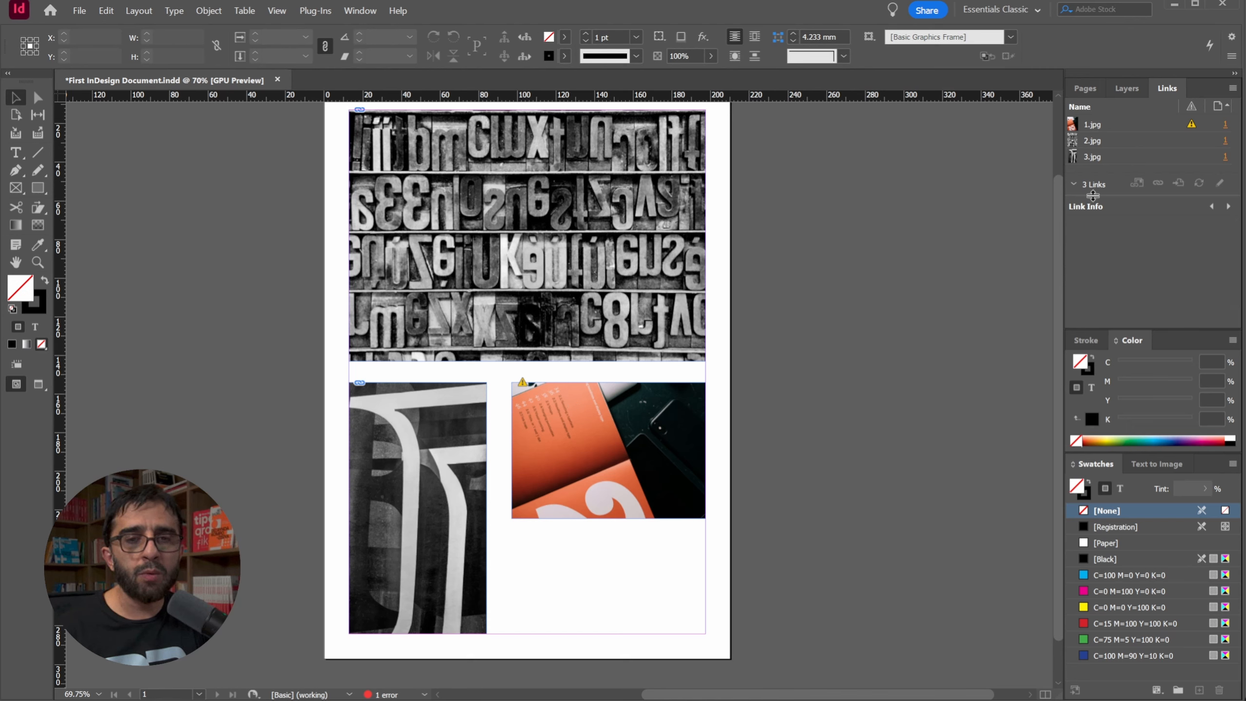
{"action": "double_click", "coordinate": [1192, 126]}
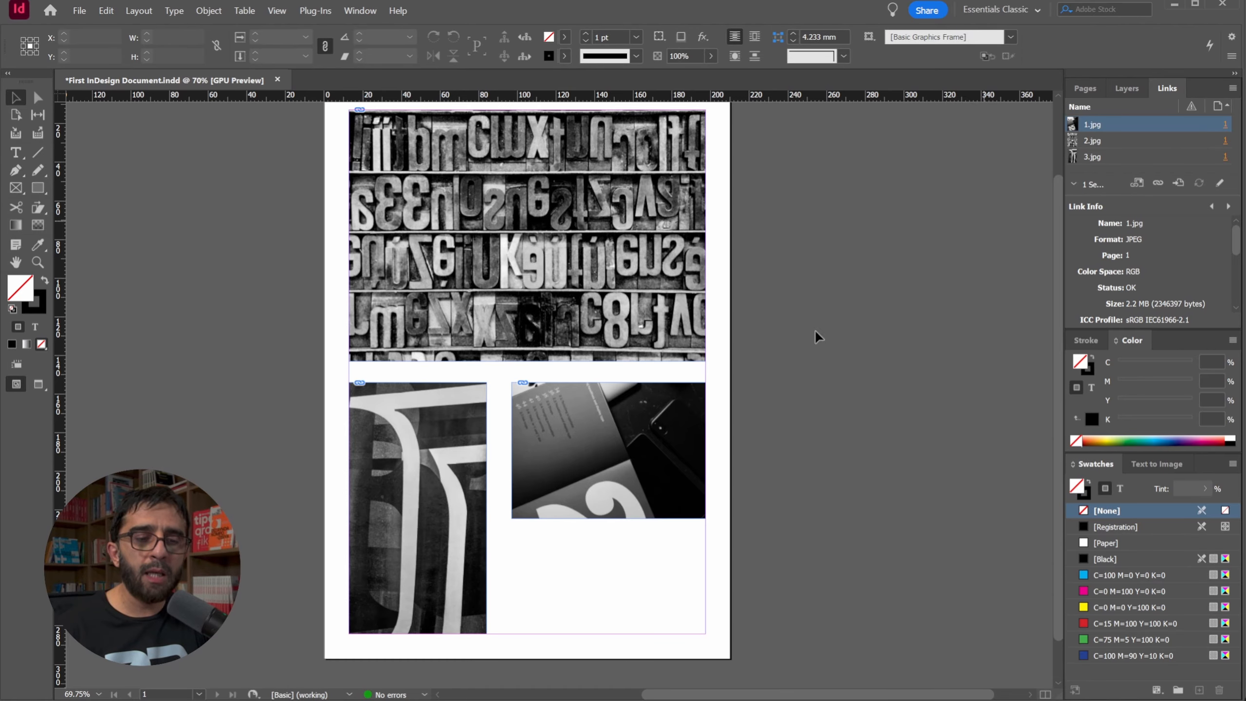
Step: Rename image file 3 in the images folder as 4 in File Explorer, and return to the InDesign layout
{"action": "key", "text": "alt+Tab"}
{"action": "left_click", "coordinate": [602, 255]}
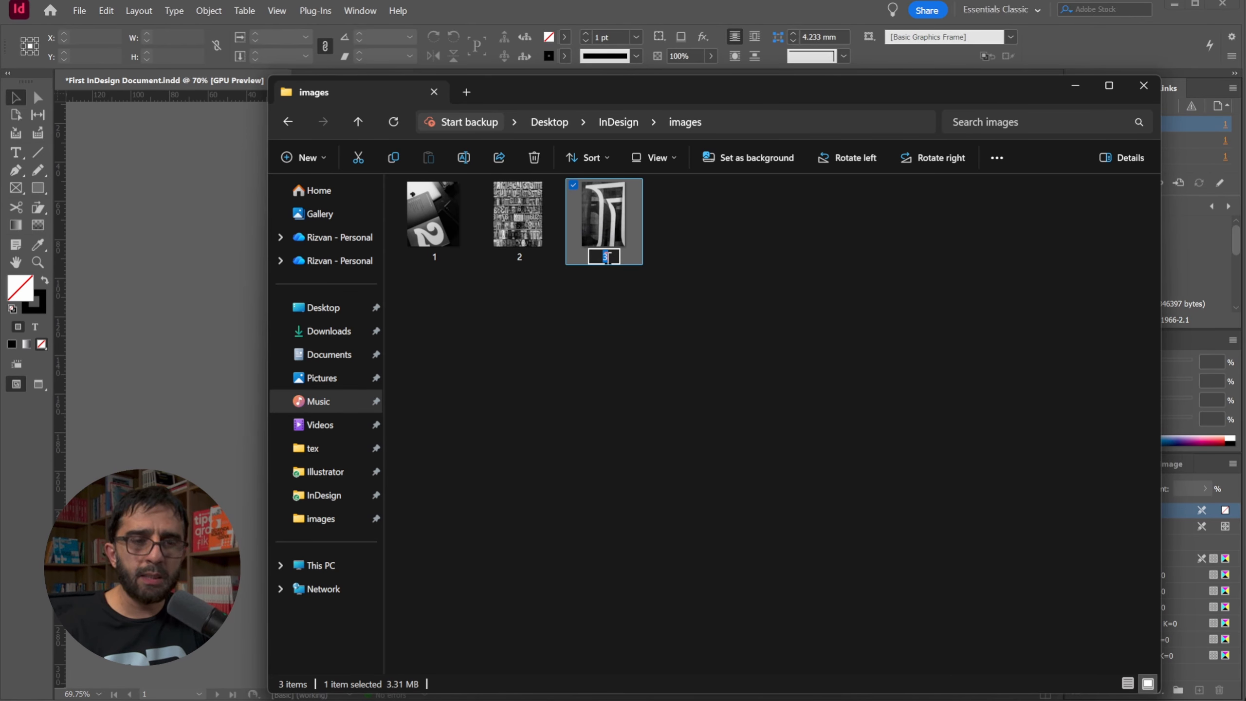
{"action": "left_click", "coordinate": [629, 403]}
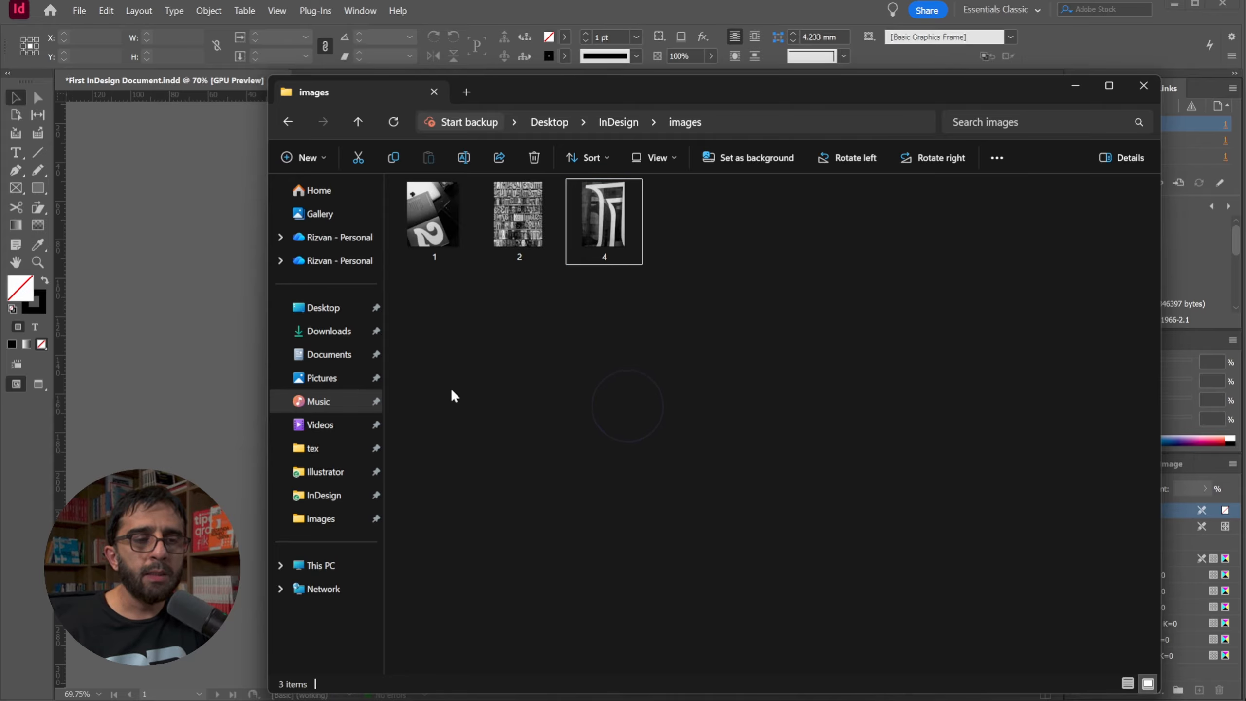
{"action": "left_click", "coordinate": [134, 255]}
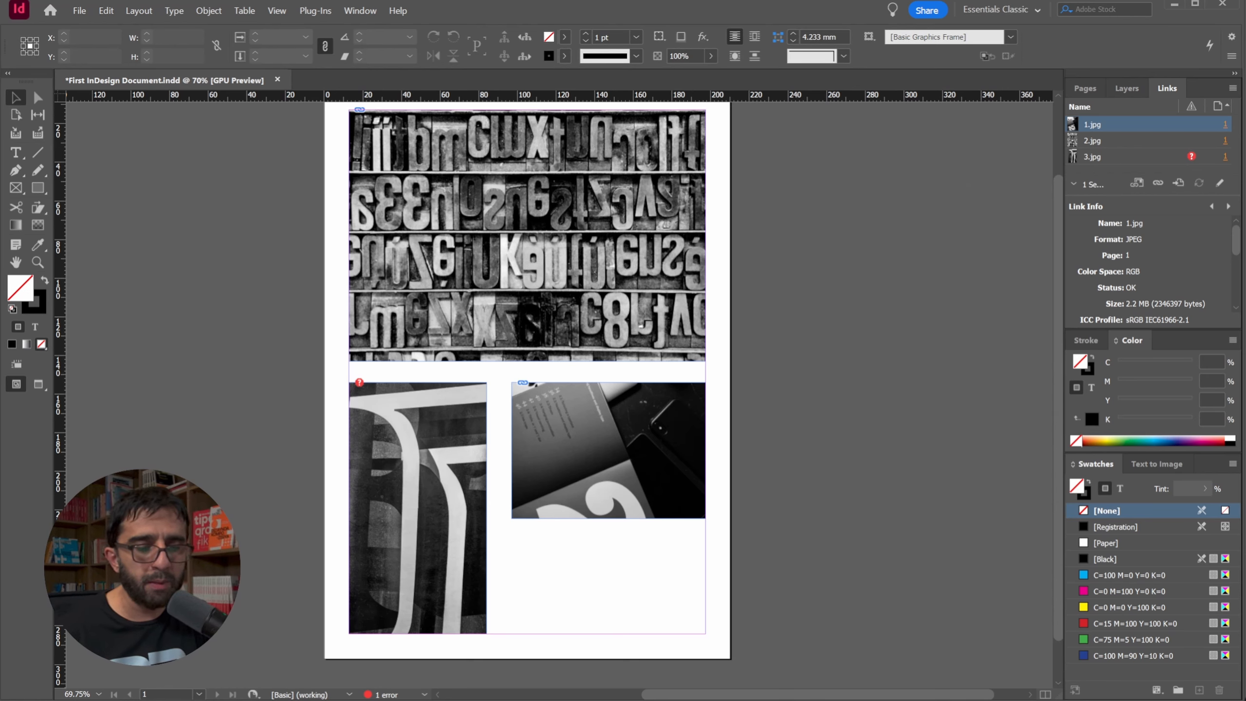
Step: Check the renamed file in the images folder, and relink the missing 3.jpg in InDesign to file 4
{"action": "key", "text": "alt+Tab"}
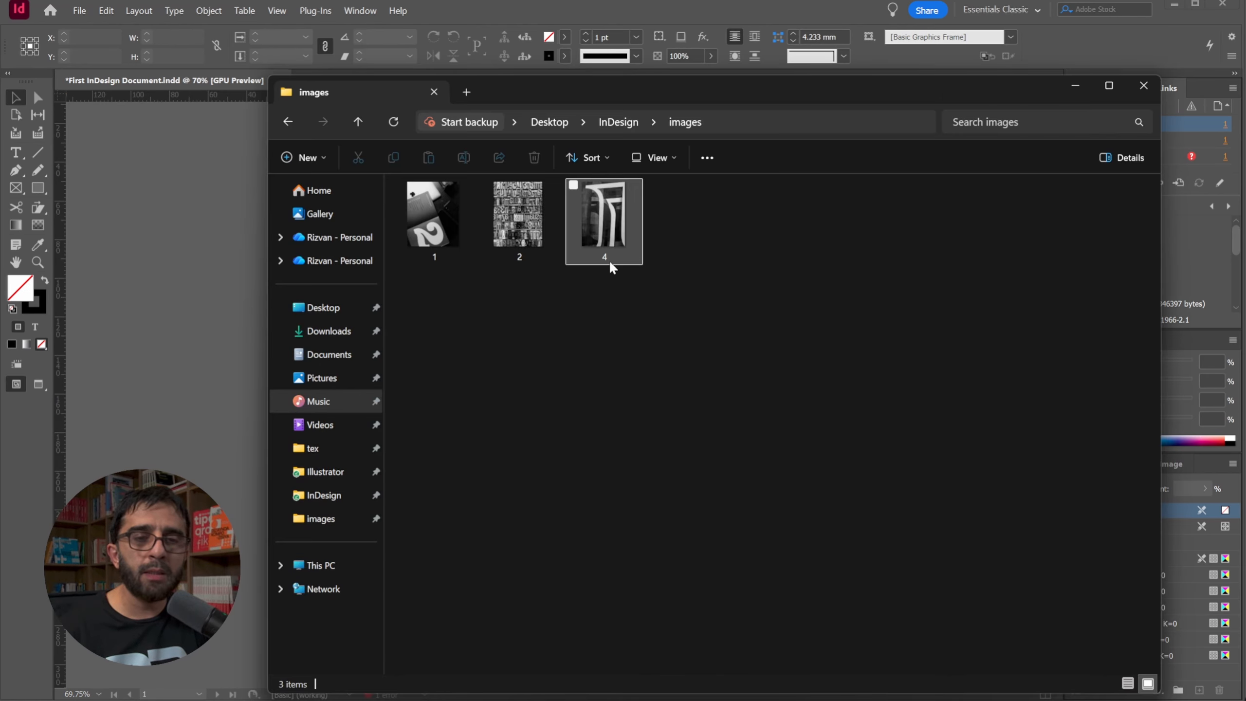
{"action": "left_click", "coordinate": [206, 270]}
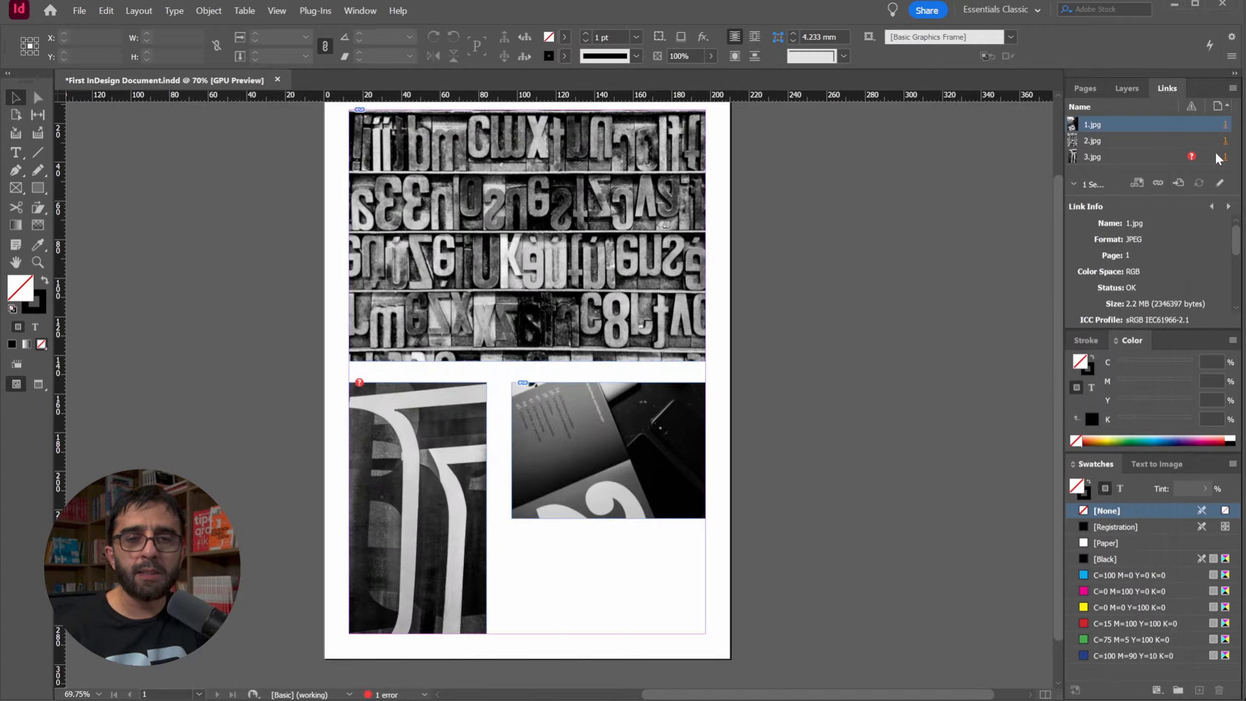
{"action": "left_click", "coordinate": [1124, 156]}
{"action": "left_click", "coordinate": [1158, 183]}
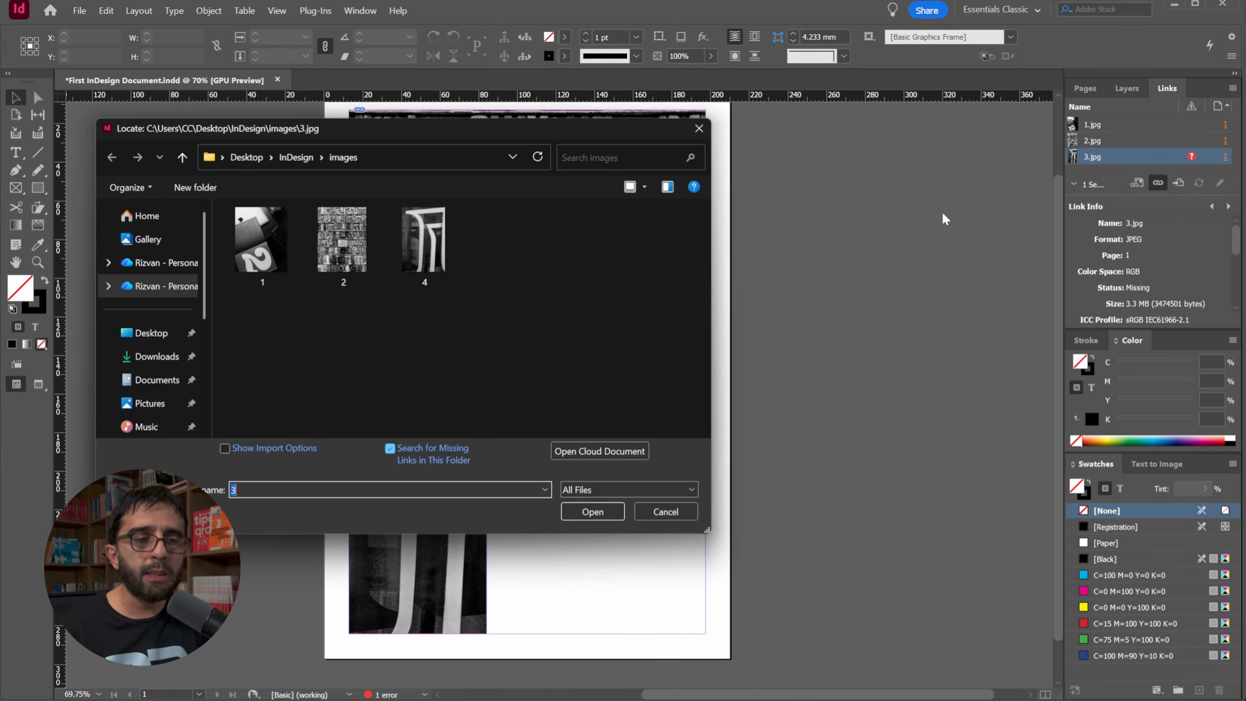
{"action": "double_click", "coordinate": [434, 250]}
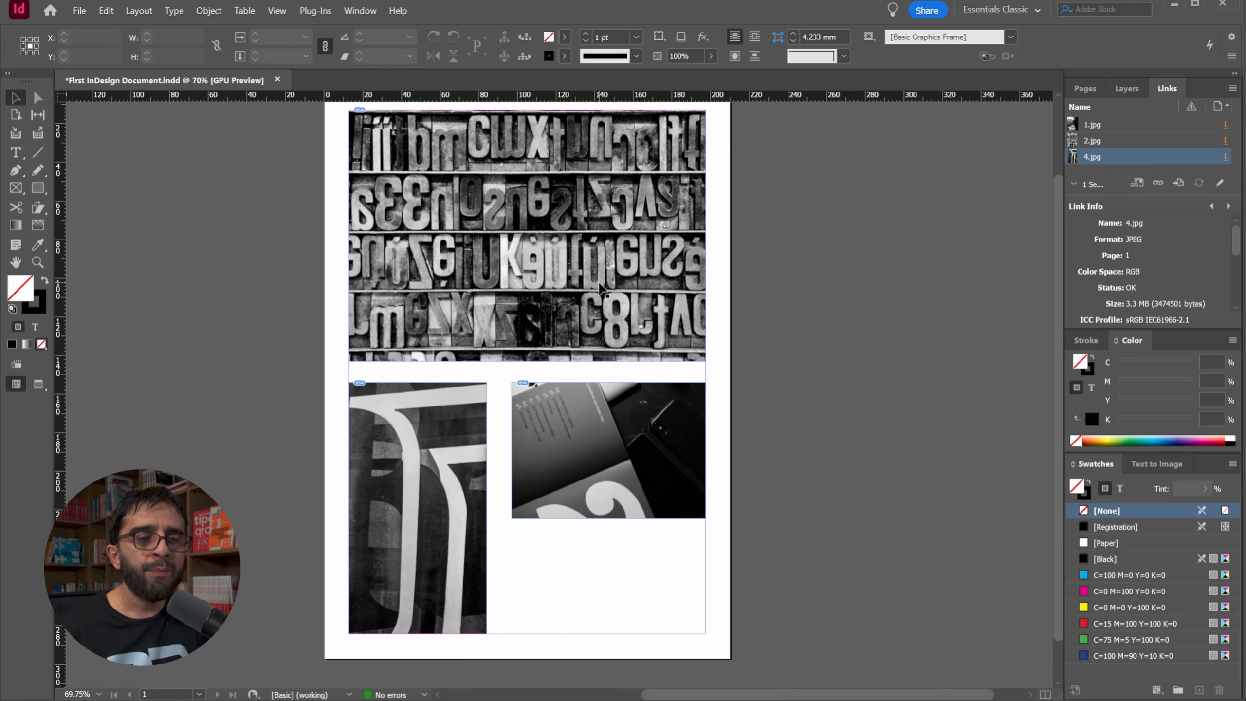
Step: Open the lower-left frame's image 4.jpg for editing in Adobe Photoshop 2025
{"action": "right_click", "coordinate": [399, 461]}
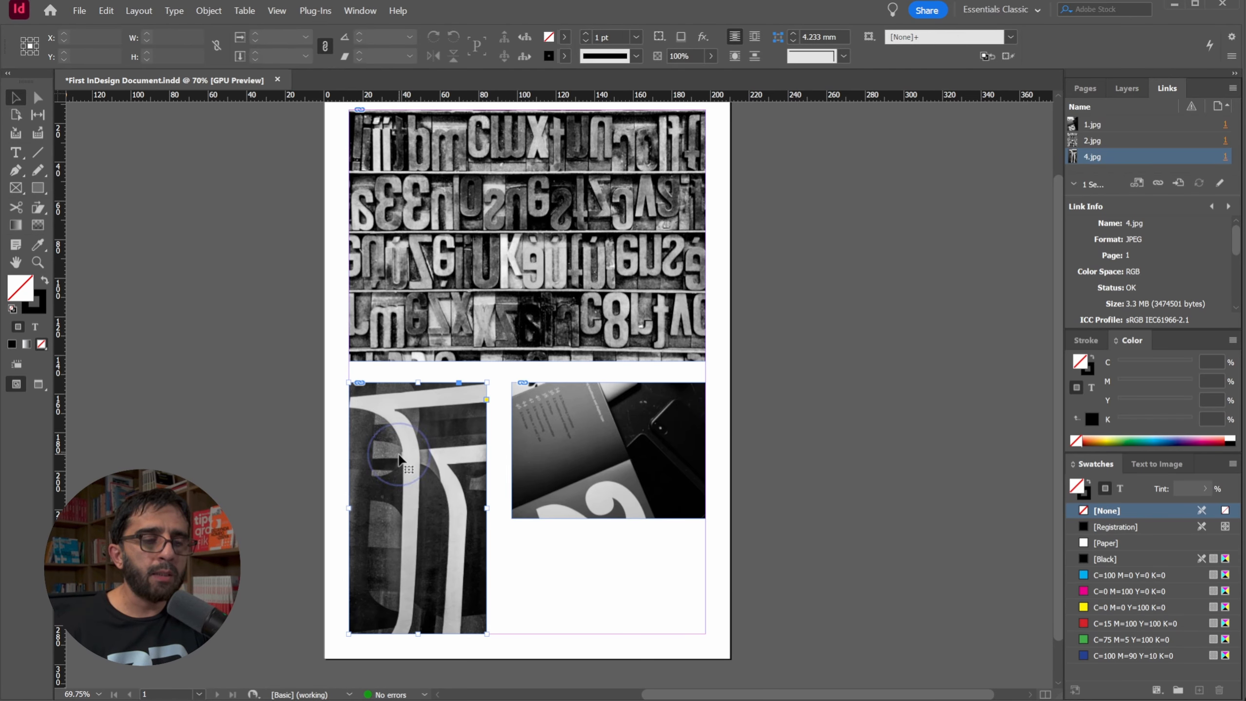
{"action": "mouse_move", "coordinate": [471, 504]}
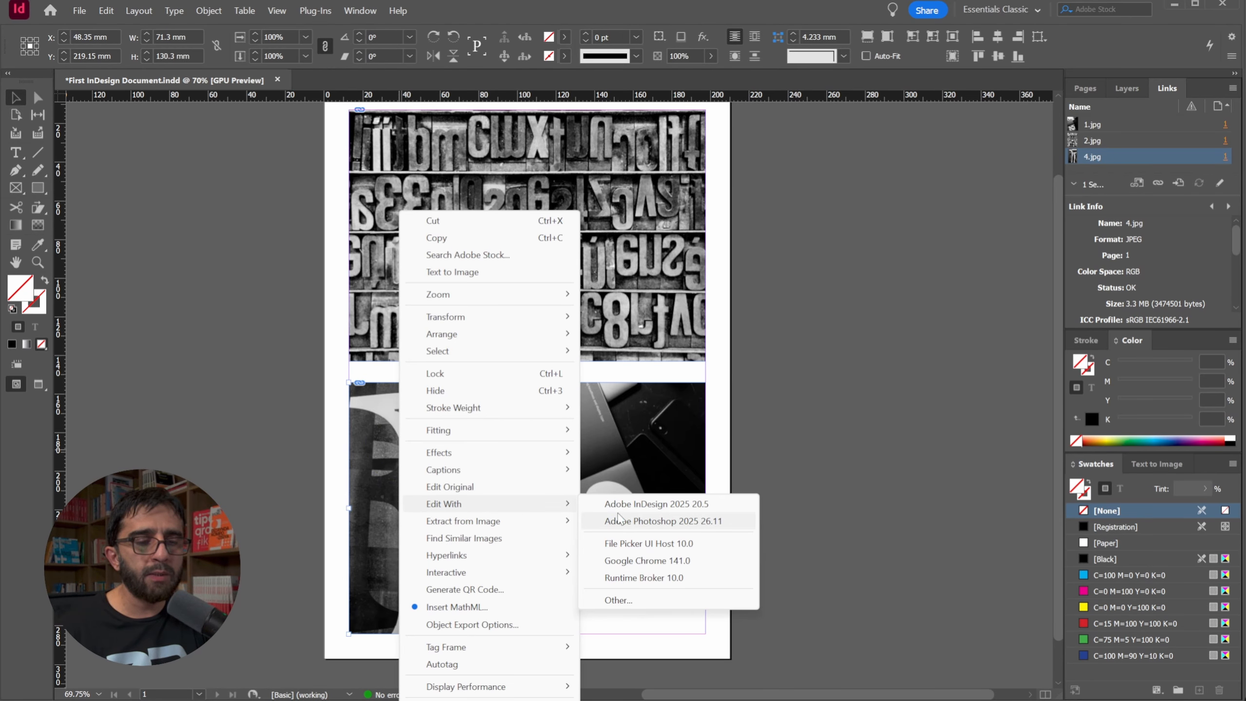
{"action": "left_click", "coordinate": [640, 523]}
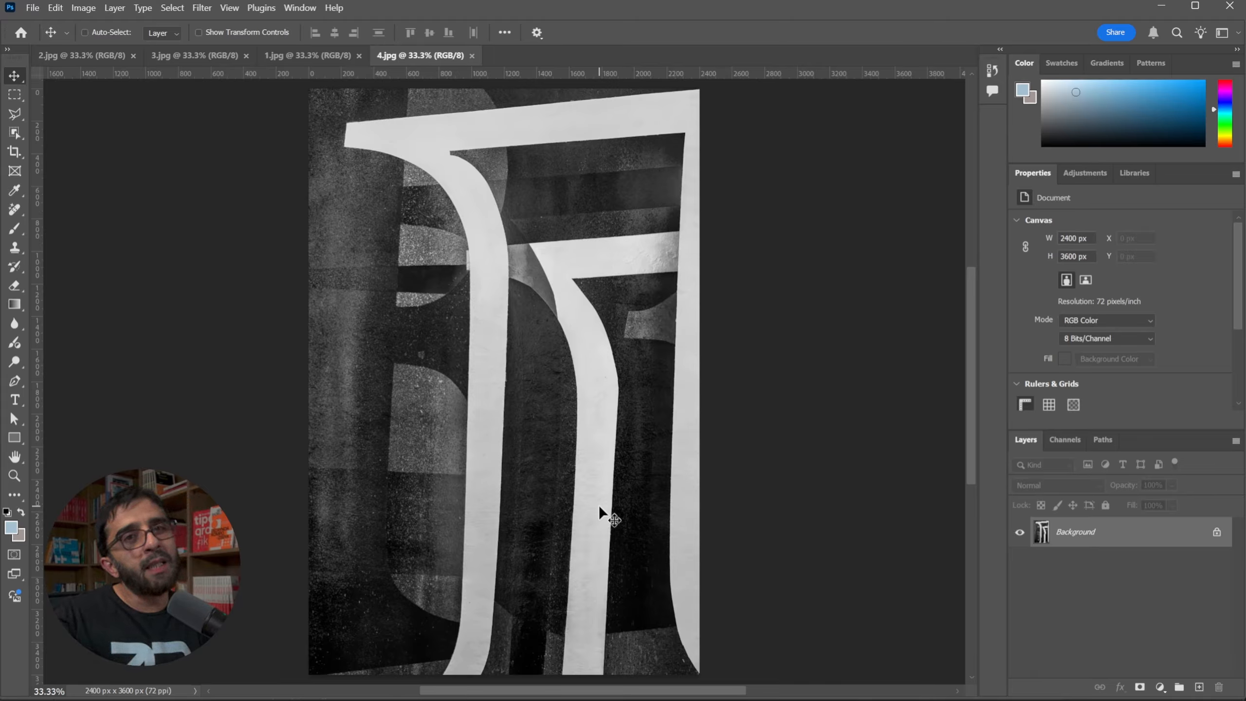
Step: Brighten the highlights of 4.jpg by lowering the white input level in Levels, and invert the image
{"action": "key", "text": "ctrl+l"}
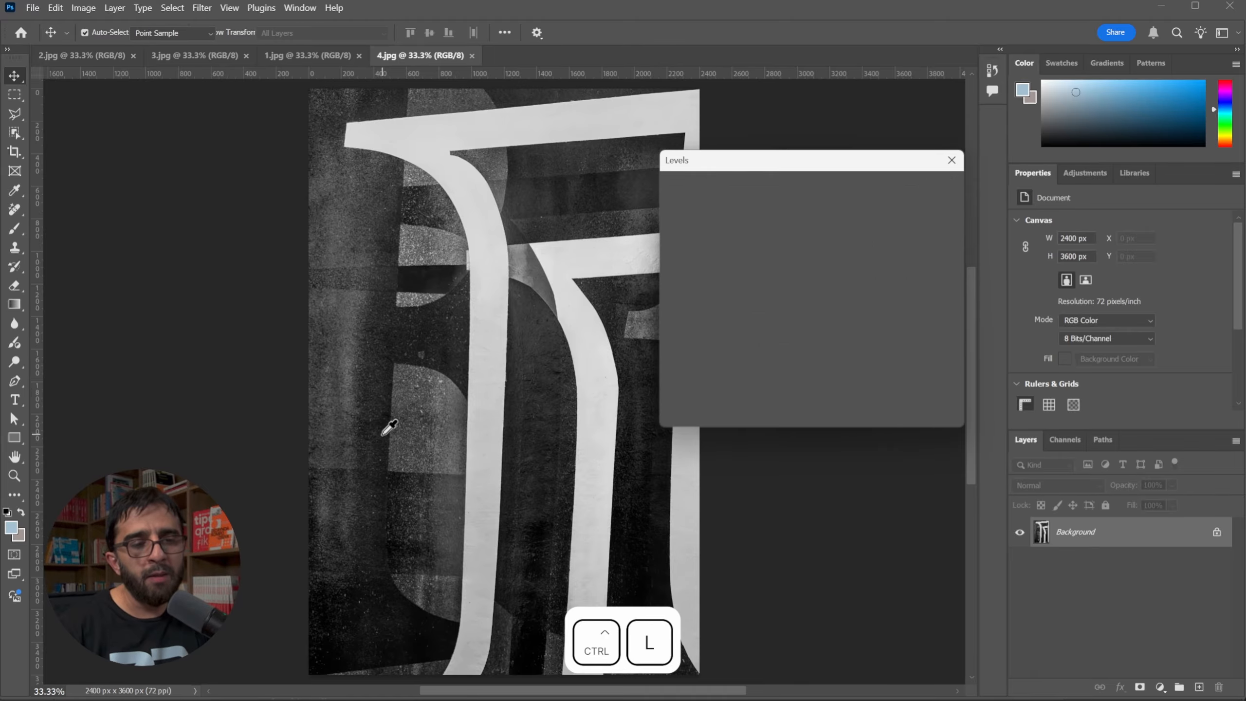
{"action": "left_click_drag", "start_coordinate": [864, 325], "coordinate": [834, 326]}
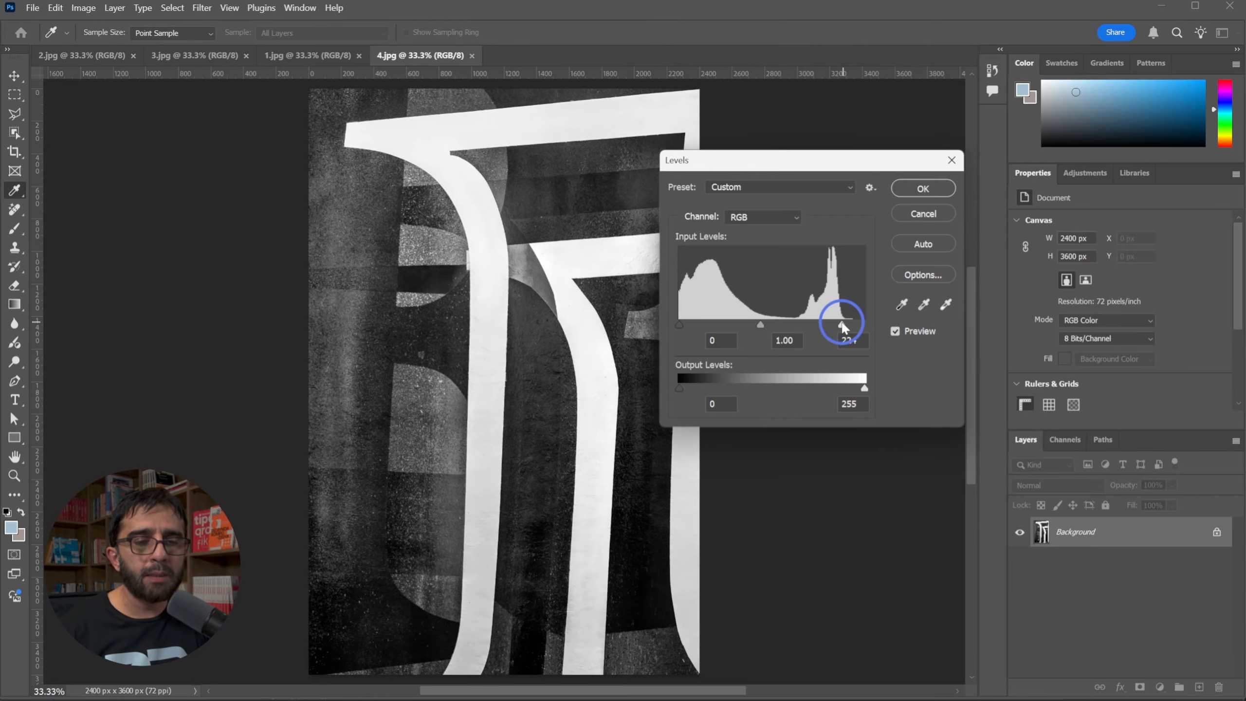
{"action": "left_click", "coordinate": [923, 189]}
{"action": "key", "text": "ctrl+i"}
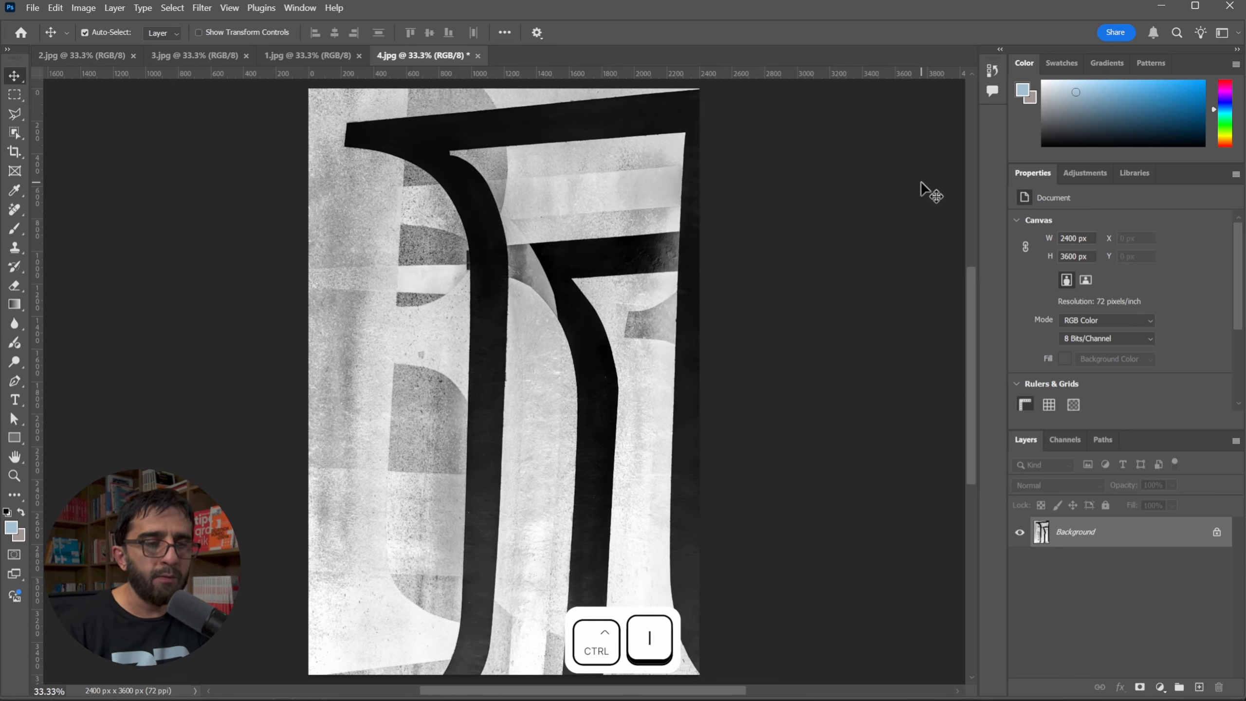
Step: Save the inverted 4.jpg without a selection, switch back to the InDesign layout and deselect the image frame
{"action": "key", "text": "ctrl+a"}
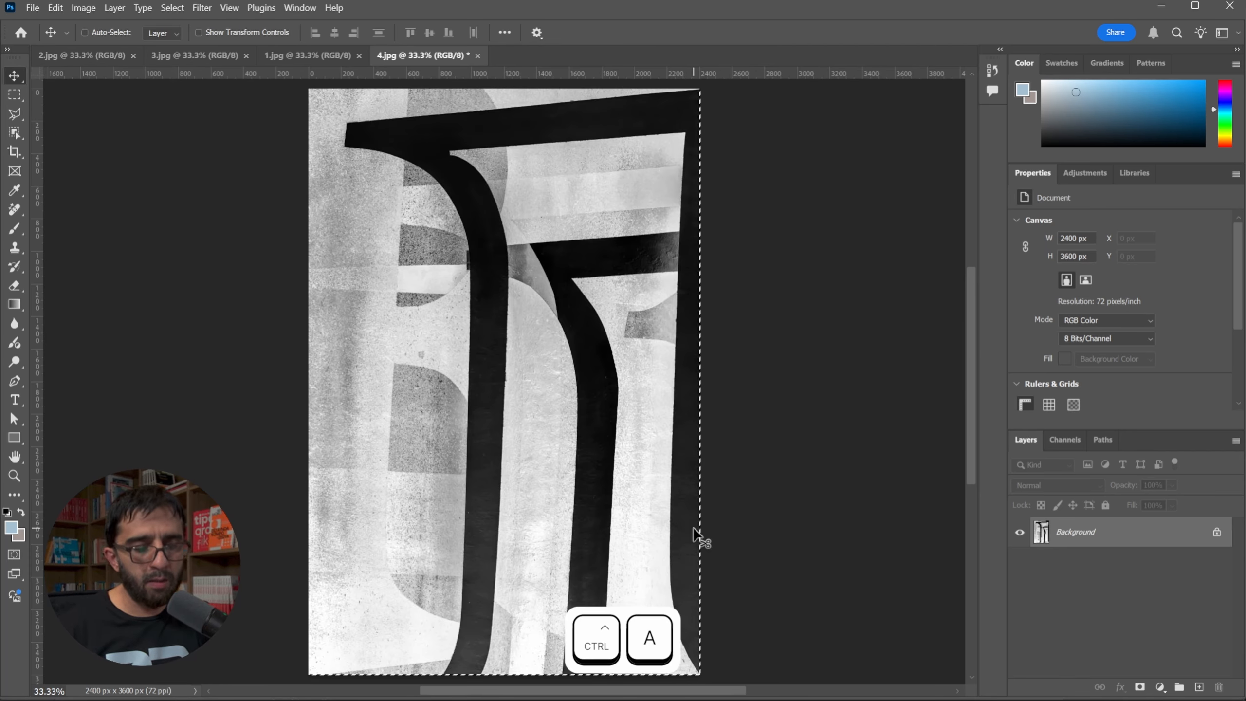
{"action": "key", "text": "ctrl+d"}
{"action": "key", "text": "ctrl+s"}
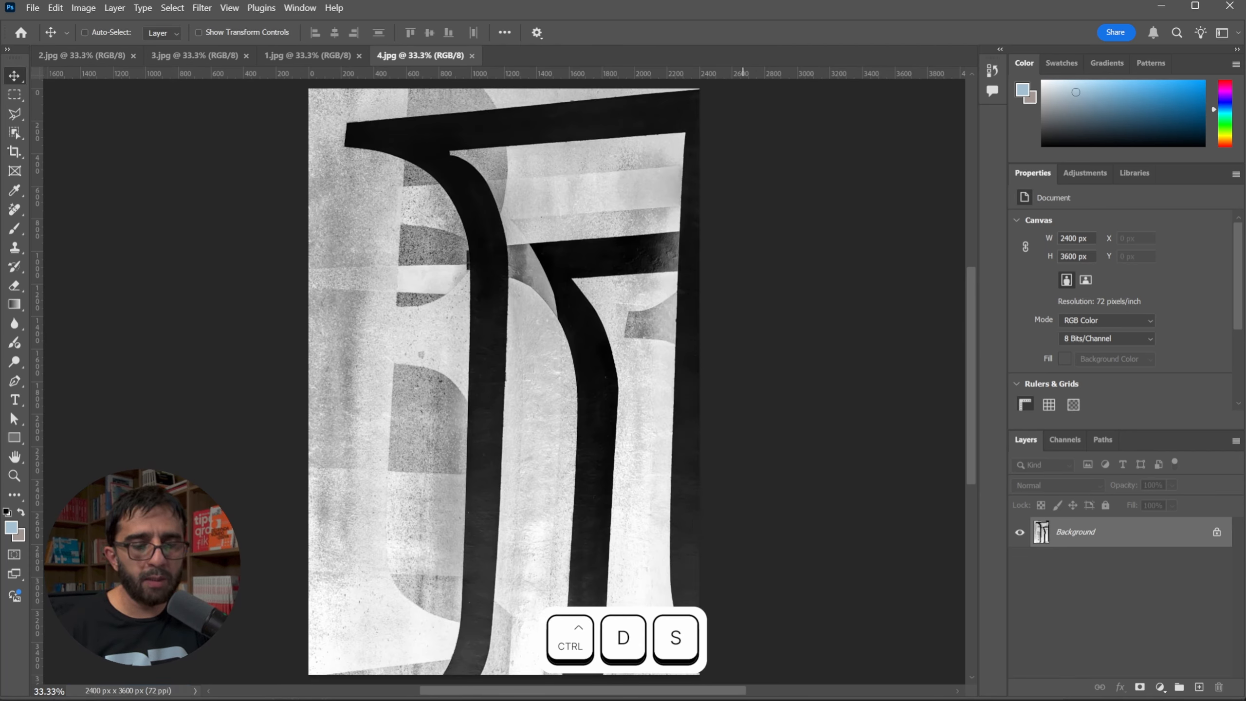
{"action": "left_click", "coordinate": [802, 697]}
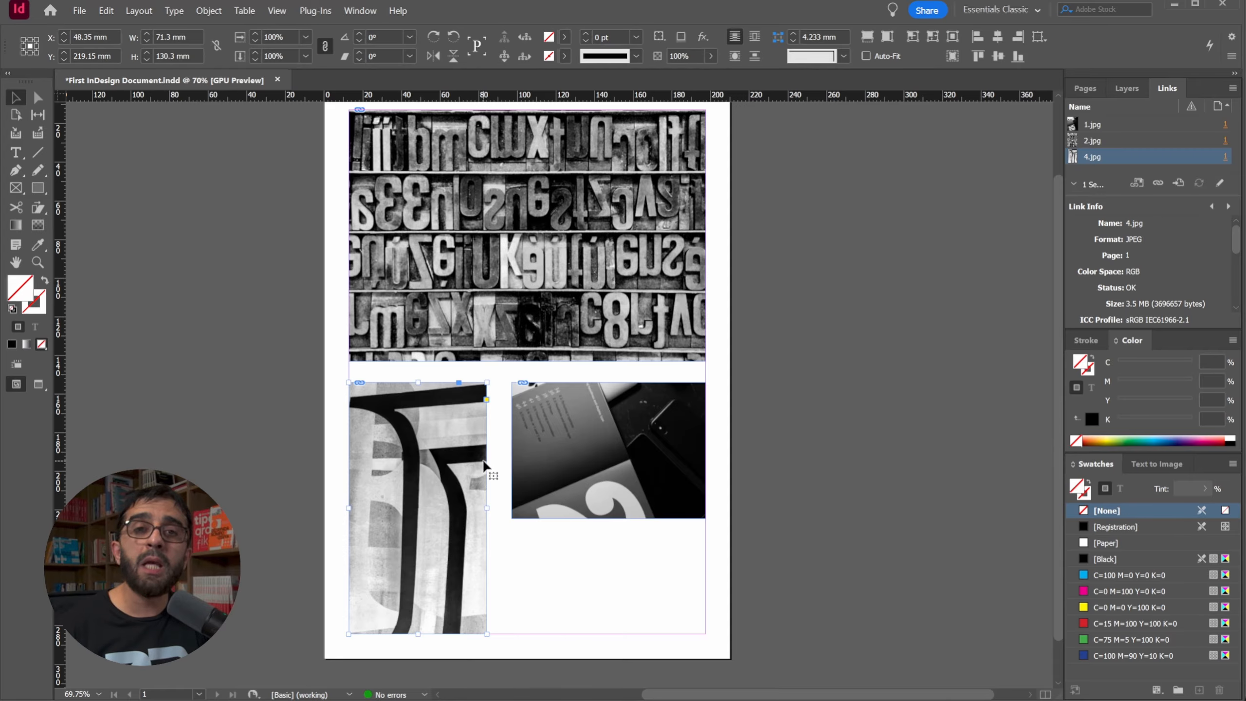
{"action": "left_click", "coordinate": [880, 319]}
{"action": "left_click_drag", "start_coordinate": [824, 322], "coordinate": [801, 344]}
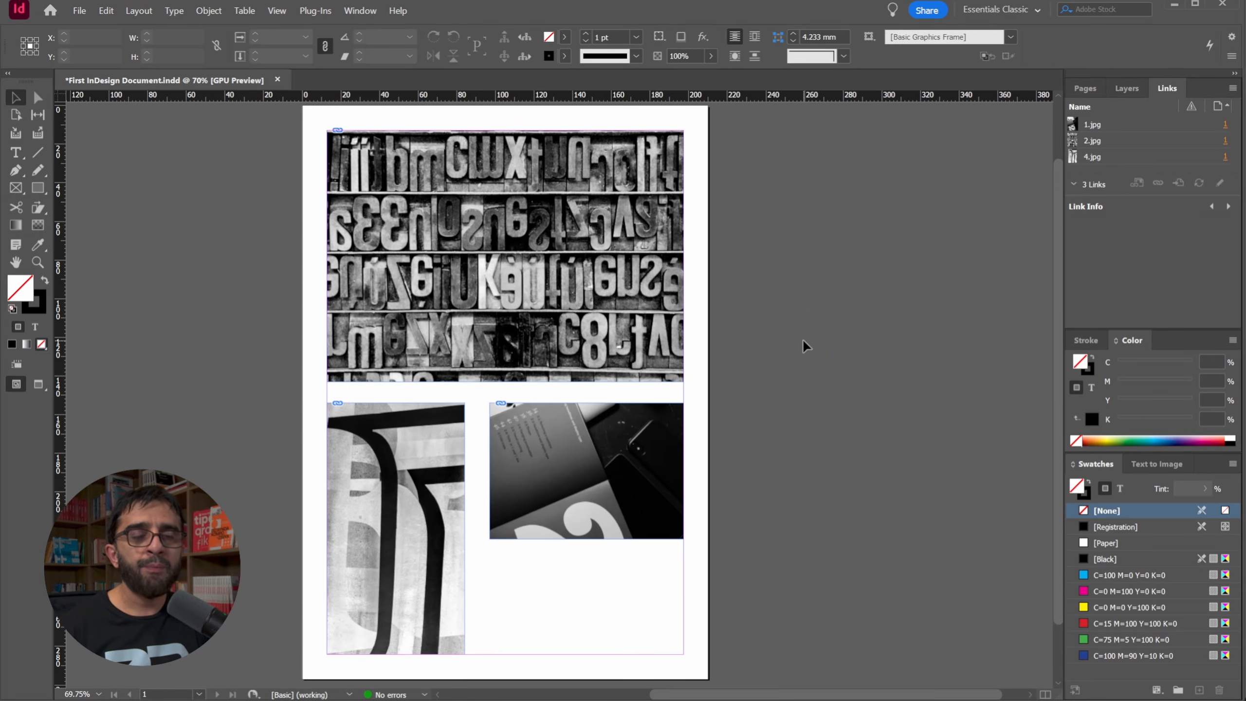